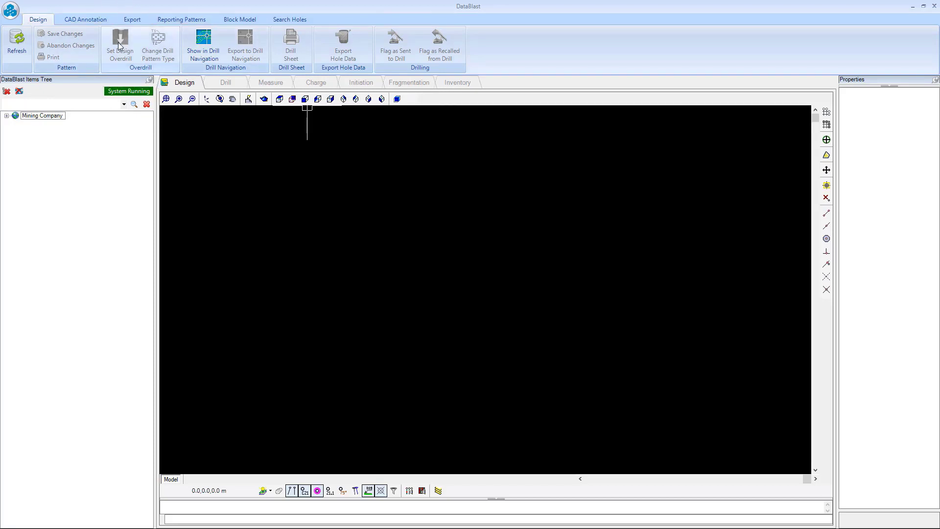
left_click(83, 20)
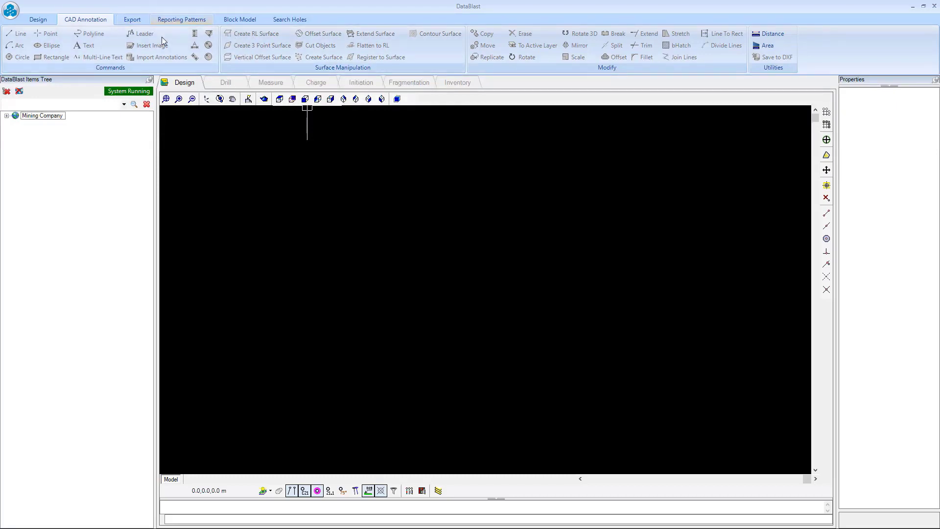
left_click(249, 19)
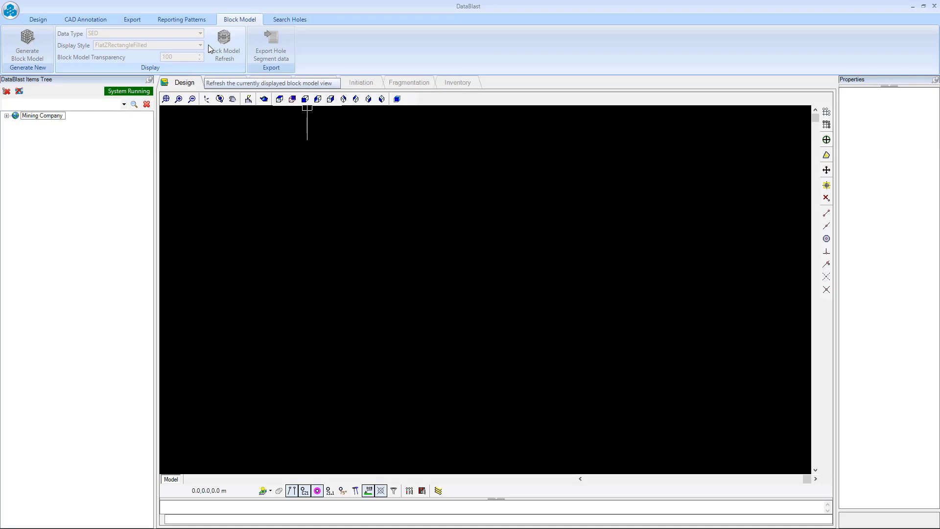
left_click(39, 21)
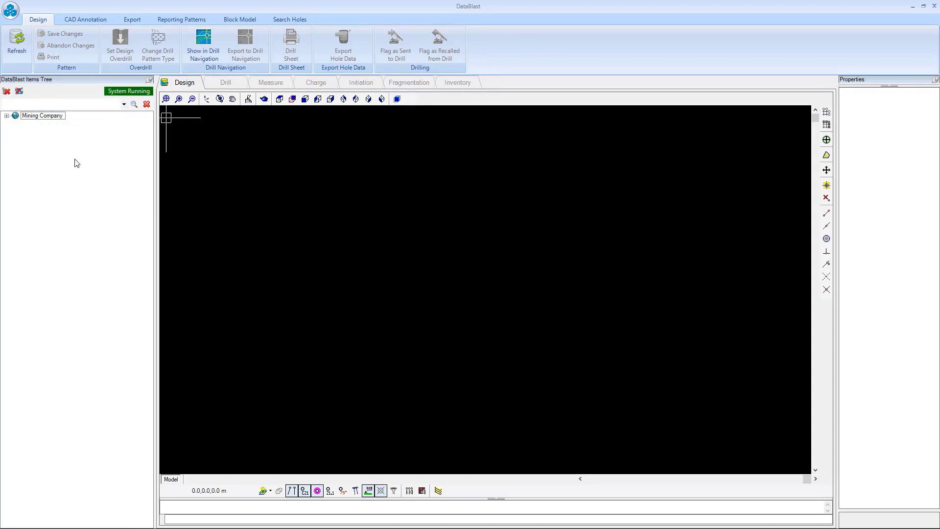
Expand UNIT_C and PIT_South under Mining Company and display the Topo_Apr20 lines and the Surf_Apr20 surface
left_click(7, 116)
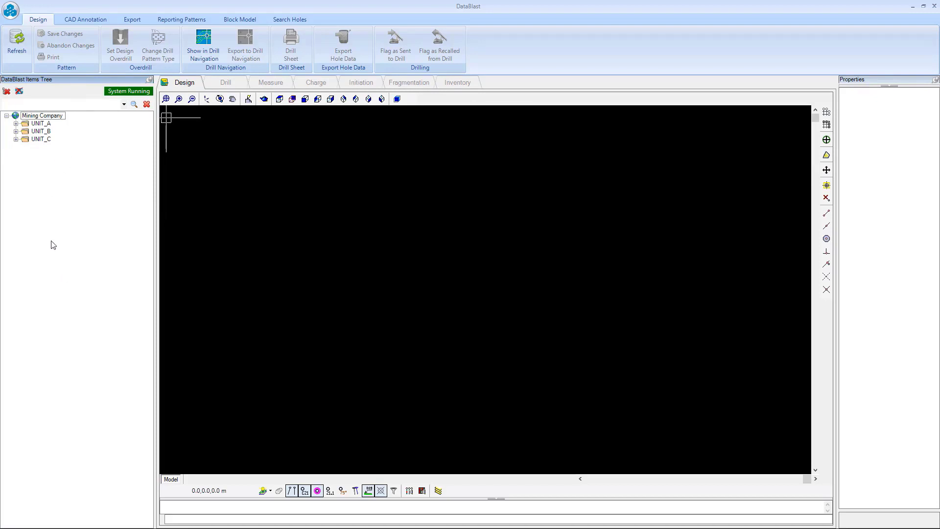
left_click(16, 140)
left_click(25, 154)
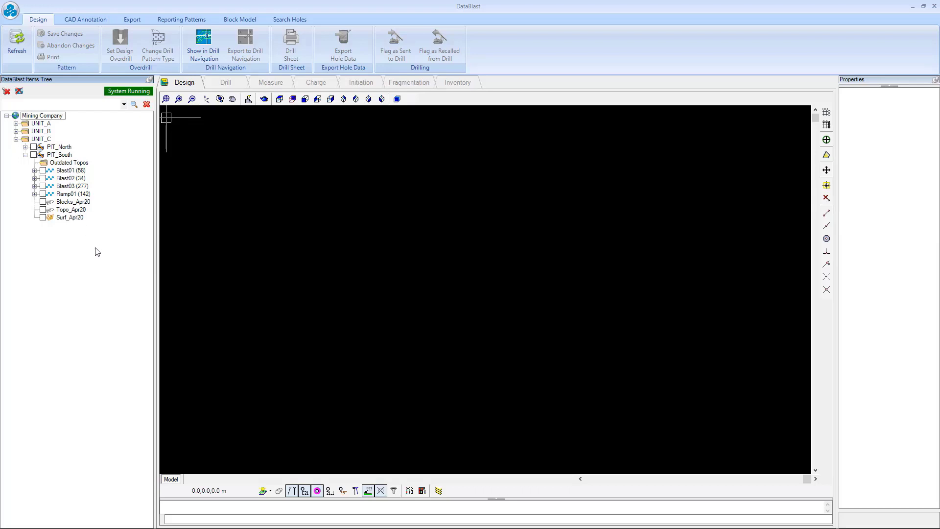
left_click(43, 209)
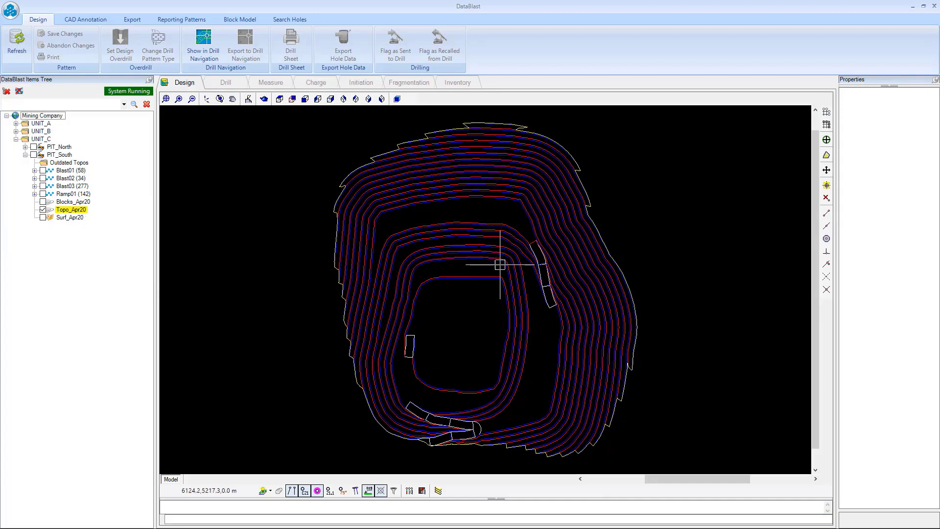
left_click(43, 217)
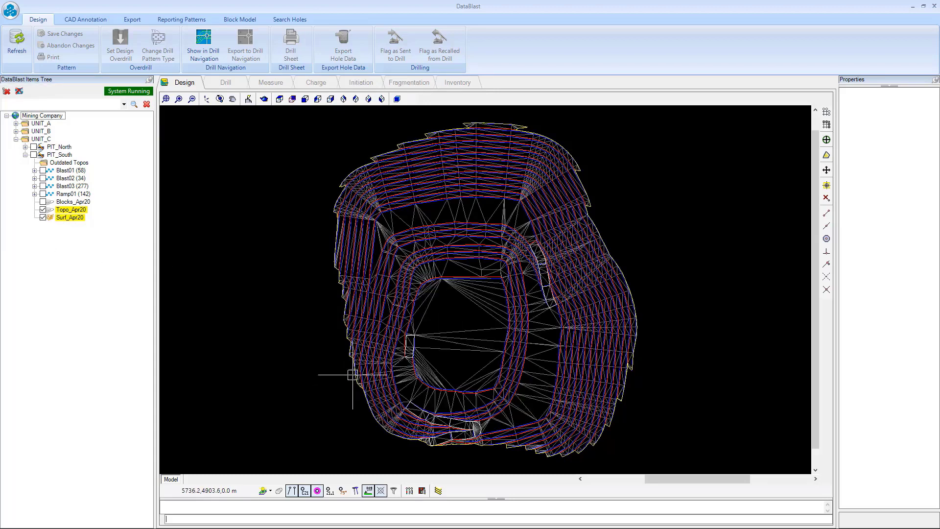
Shade the PIT_South surface, examine the pit benches in 3D and return to plan view
left_click(264, 99)
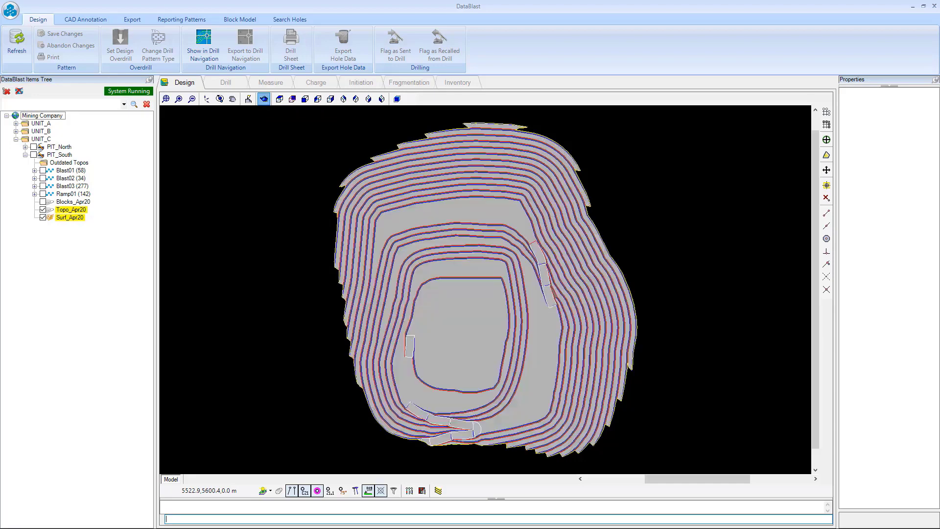
left_click(220, 98)
left_click_drag(505, 304, 487, 164)
left_click_drag(456, 354, 539, 344)
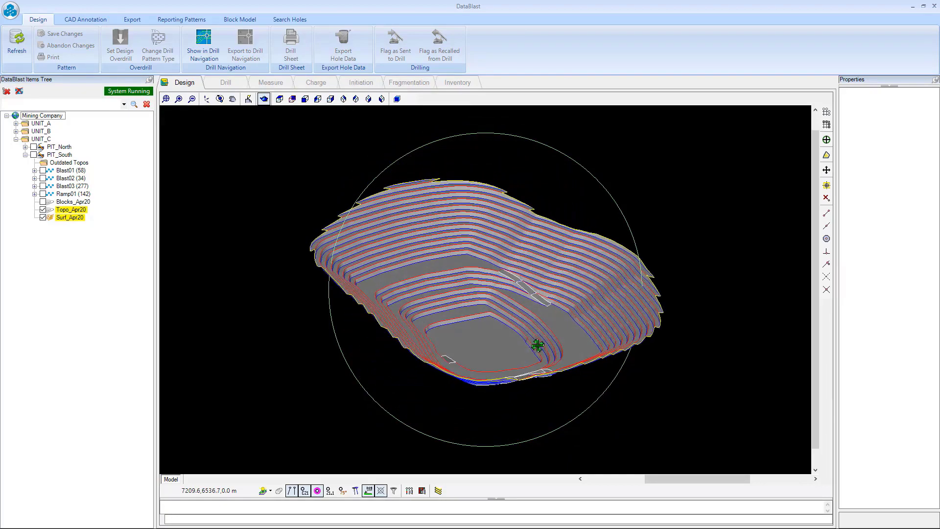
scroll(456, 246, "up", 3)
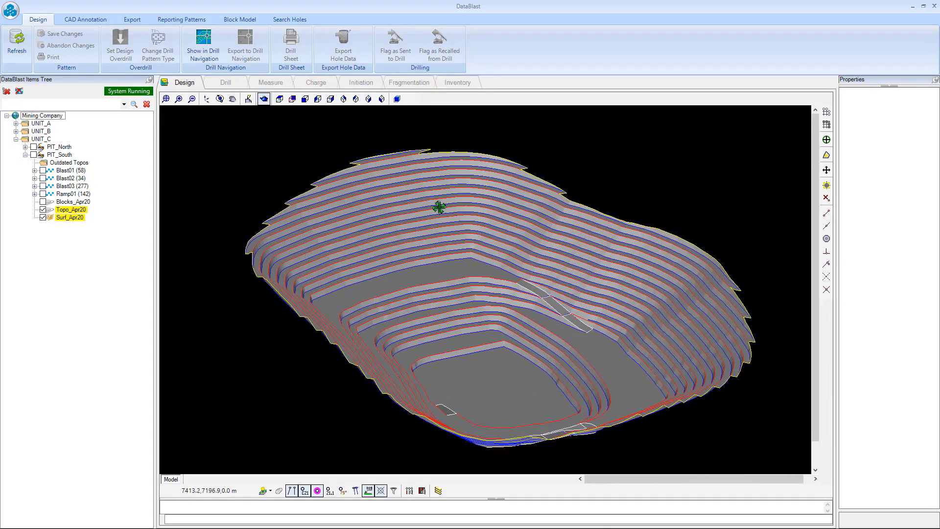
left_click_drag(520, 315, 374, 326)
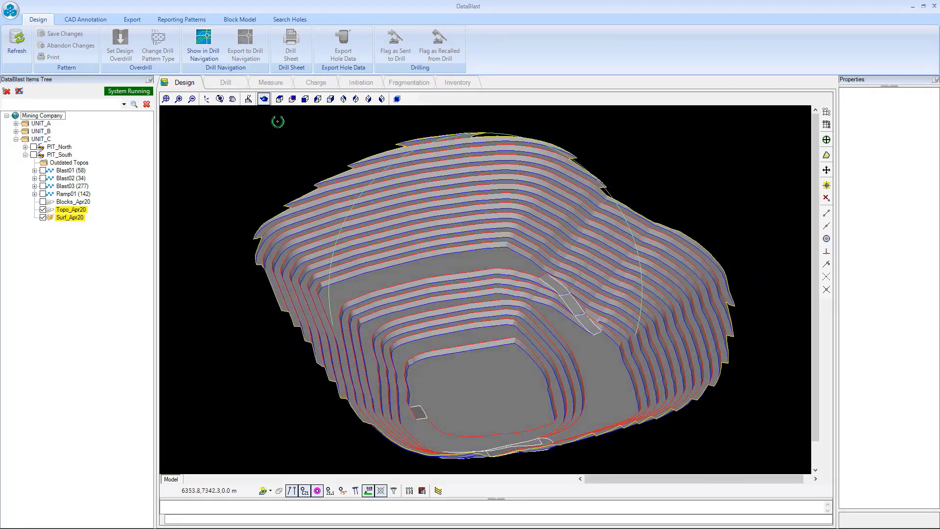
left_click(279, 99)
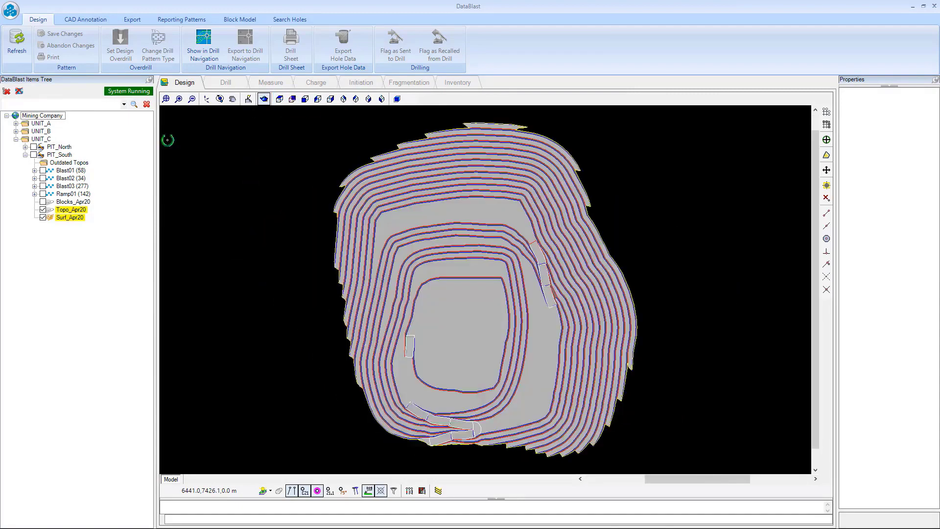
Hide the Surf_Apr20 surface and display the Blocks_Apr20 outlines together with the Topo_Apr20 lines
left_click(43, 217)
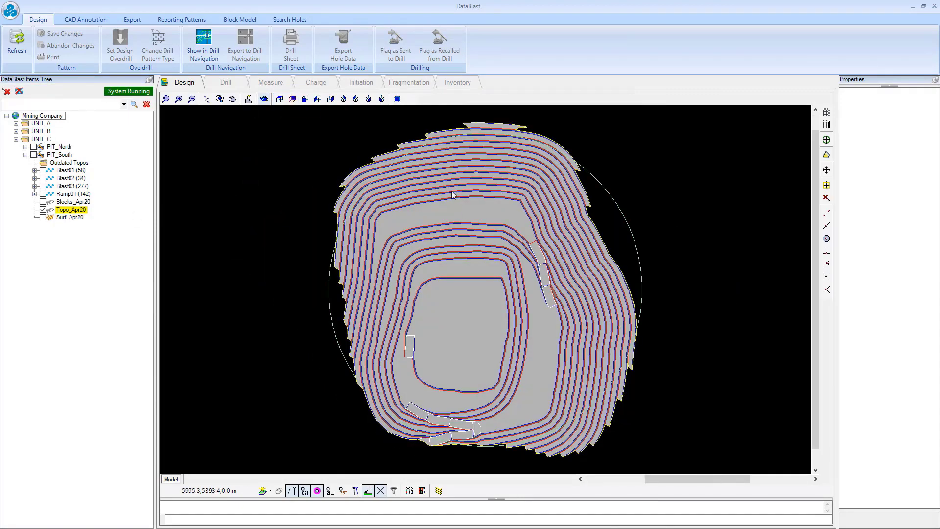
scroll(473, 215, "up", 3)
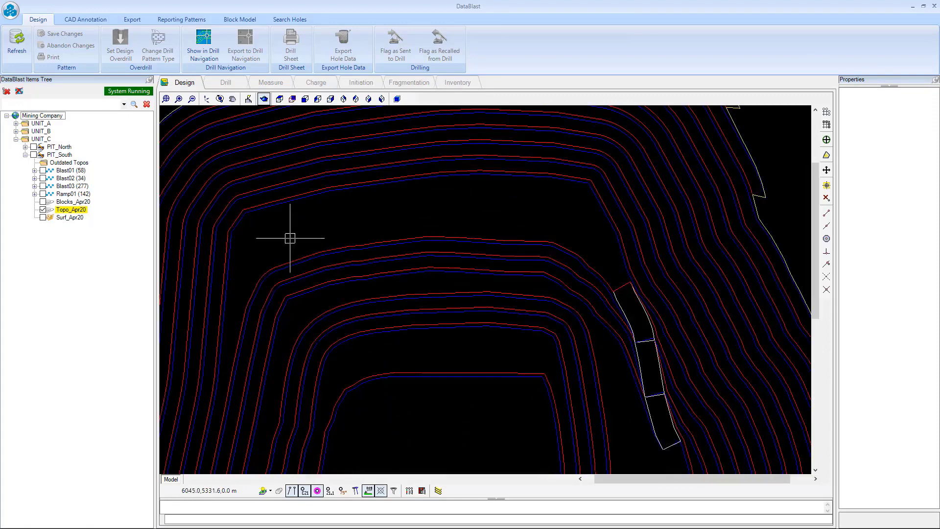
left_click(43, 201)
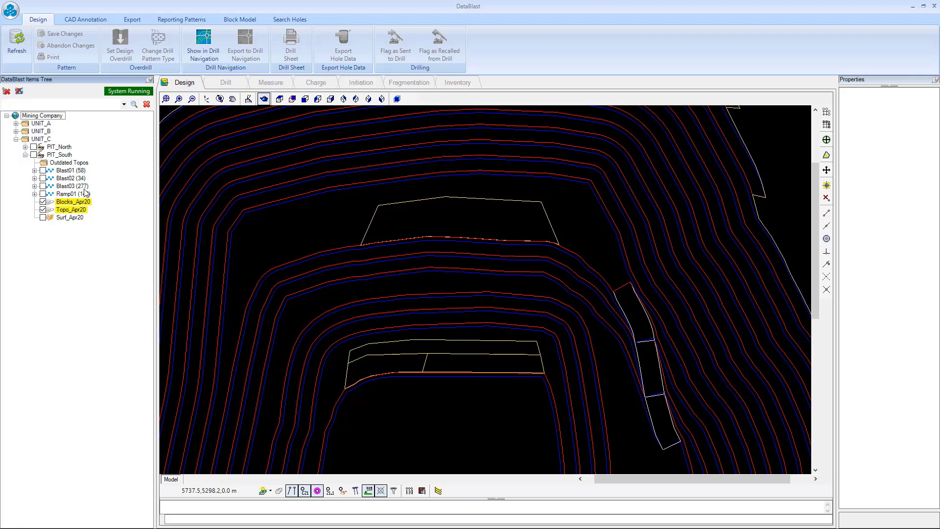
Expand Blast03 and display its drill pattern, inspecting the labelled holes inside the upper block outline
left_click(34, 186)
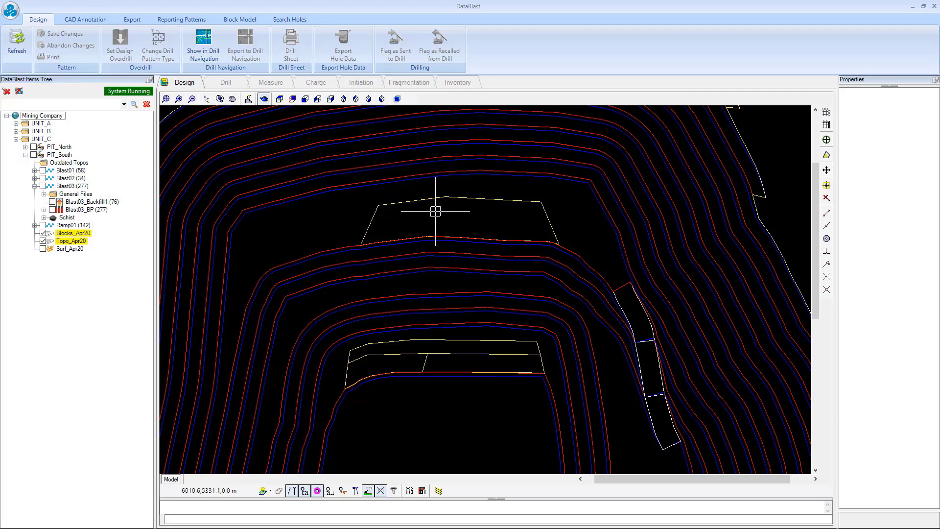
scroll(435, 210, "up", 2)
scroll(436, 209, "up", 1)
left_click_drag(436, 210, 429, 235)
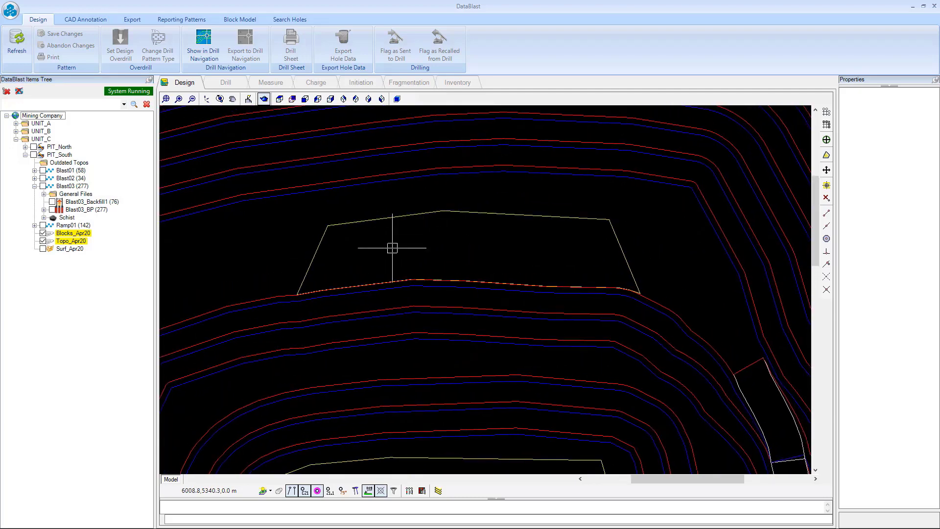
left_click(43, 186)
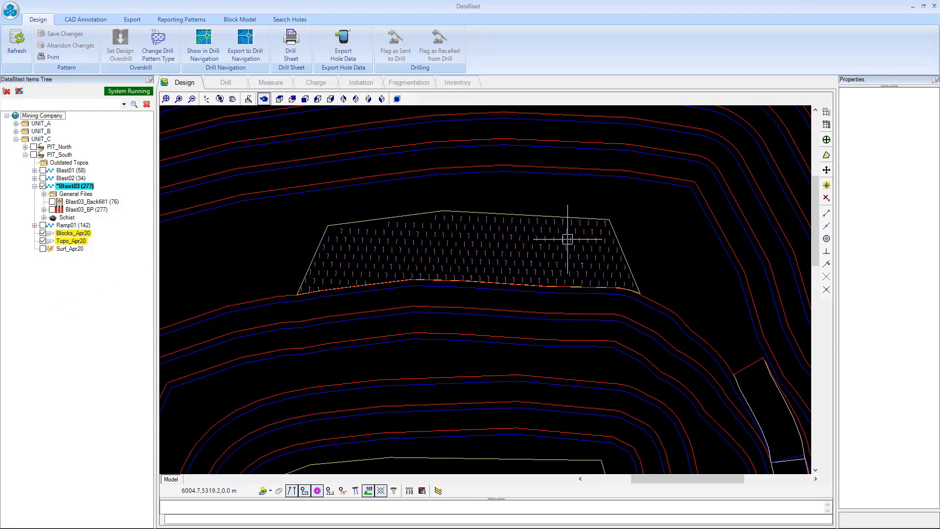
scroll(457, 258, "up", 3)
scroll(392, 273, "up", 4)
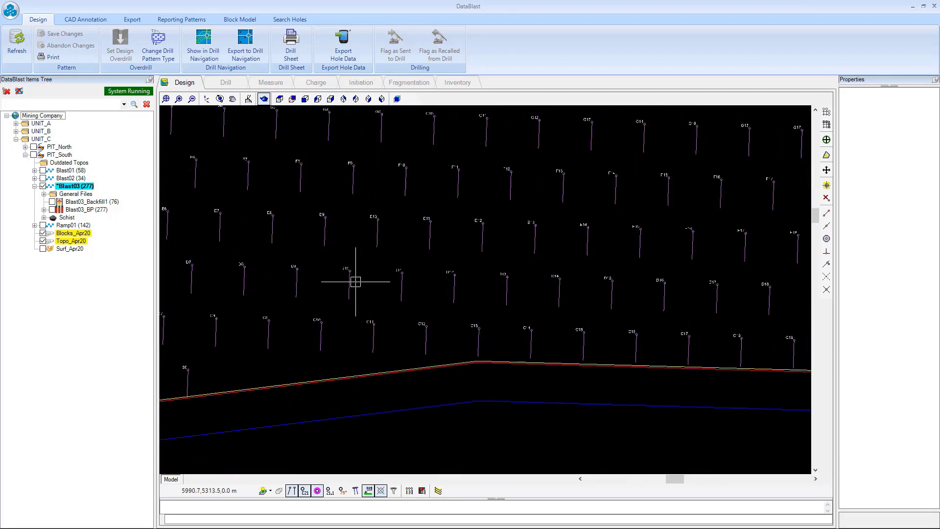
scroll(353, 293, "down", 5)
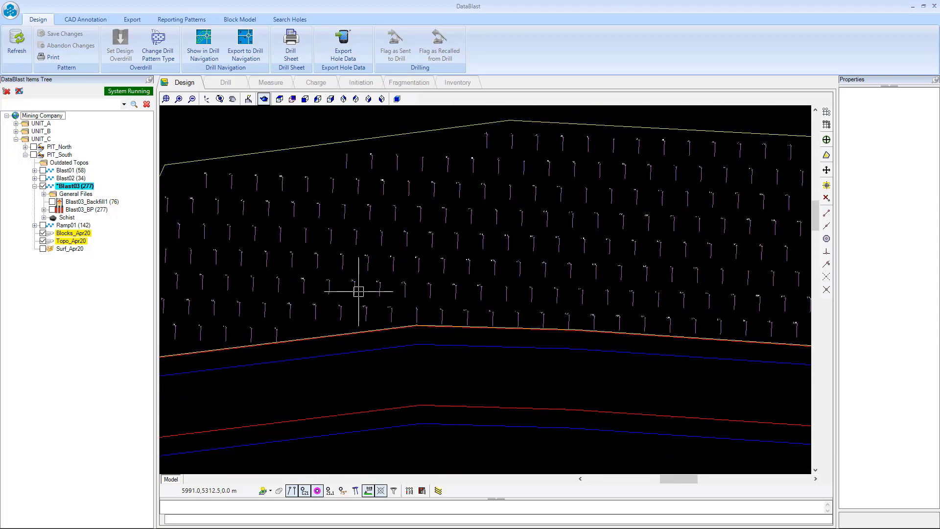
scroll(358, 287, "up", 1)
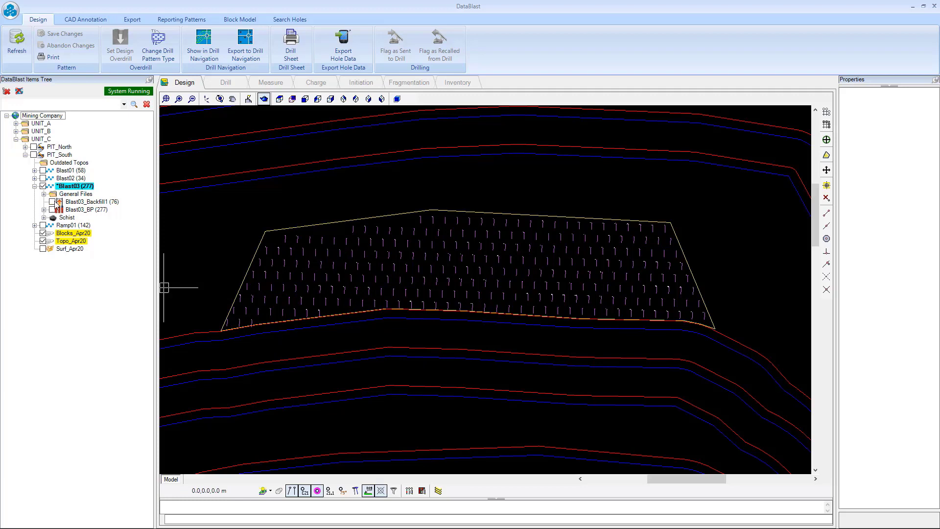
Review the items stored under Blast03_BP, Schist and General Files of Blast03, and collapse these branches again
left_click(44, 210)
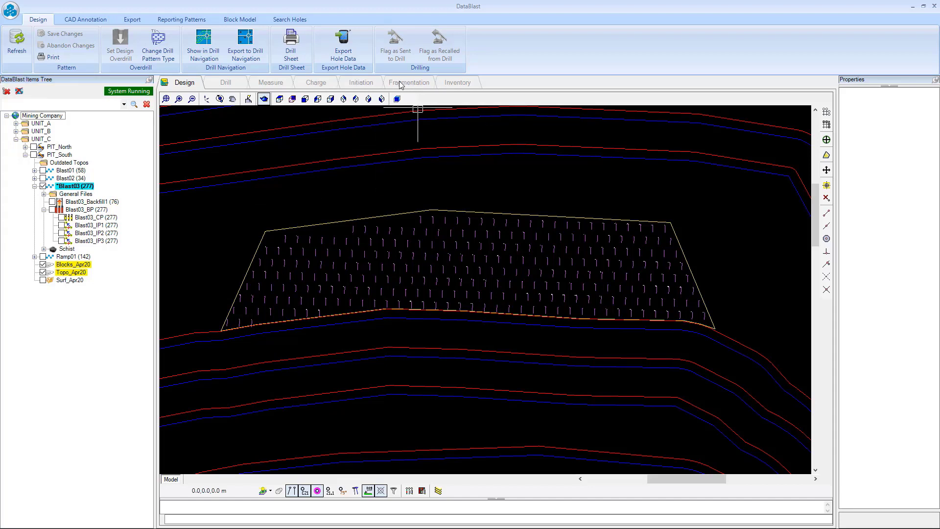
left_click(44, 249)
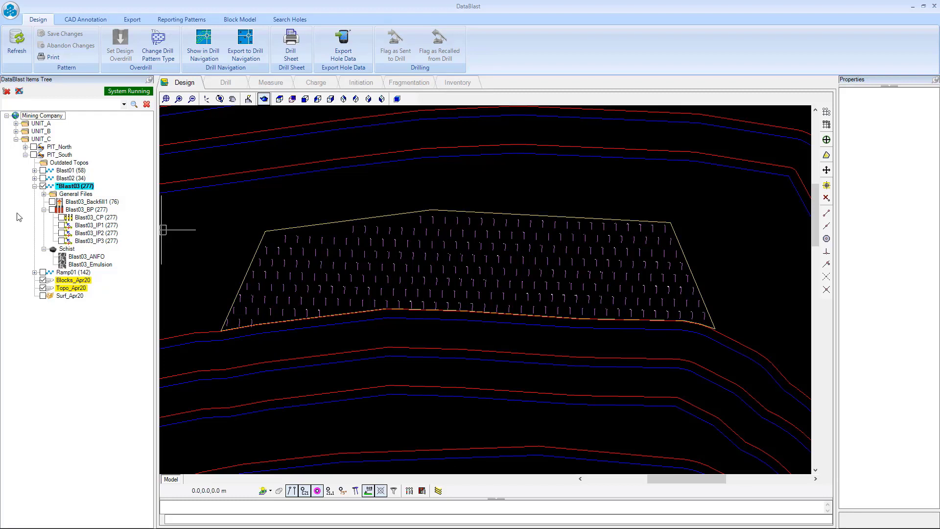
left_click(44, 195)
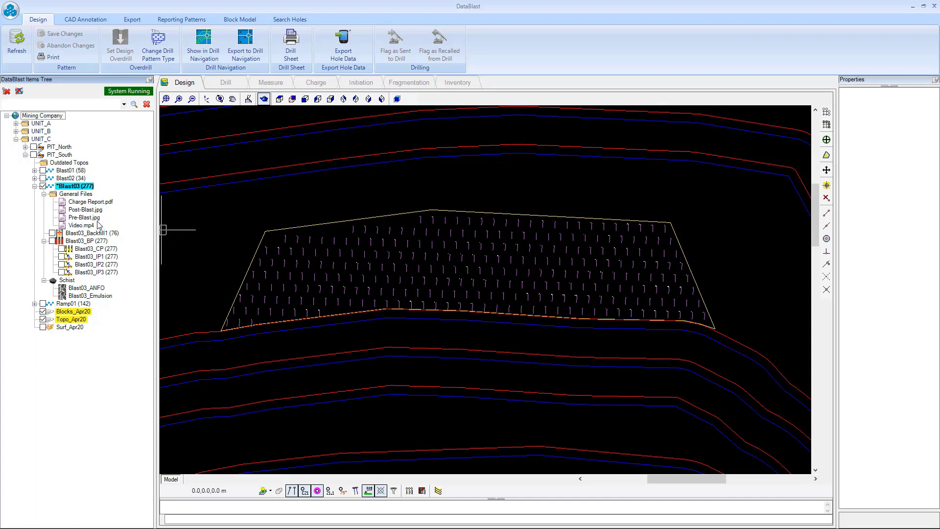
left_click(89, 227)
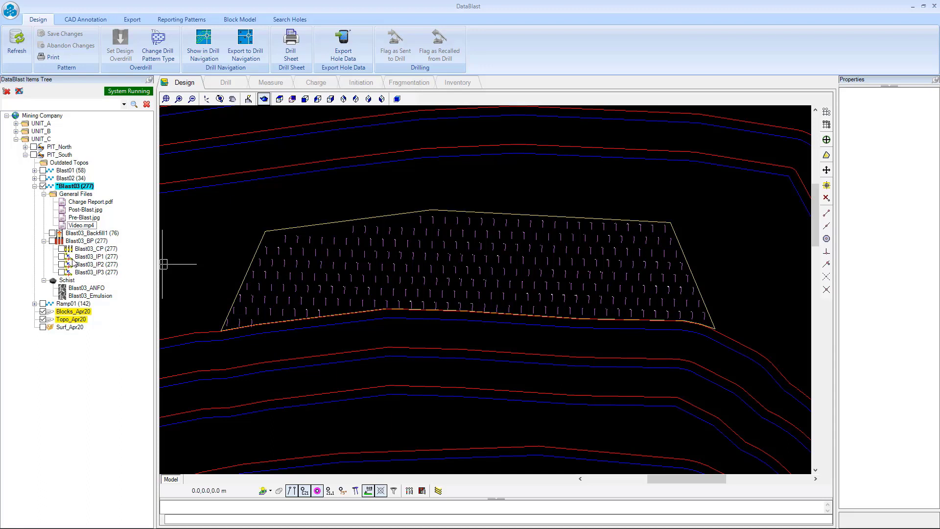
left_click(44, 281)
left_click(44, 241)
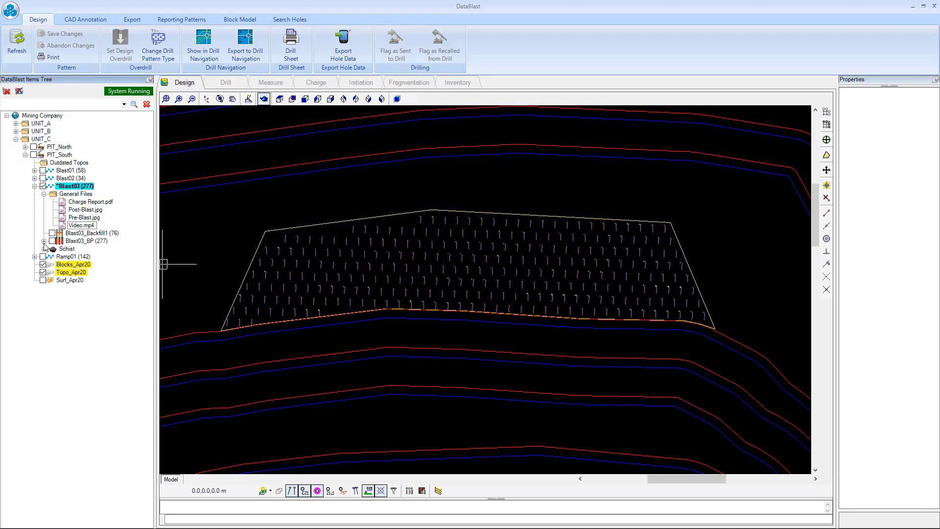
left_click(46, 197)
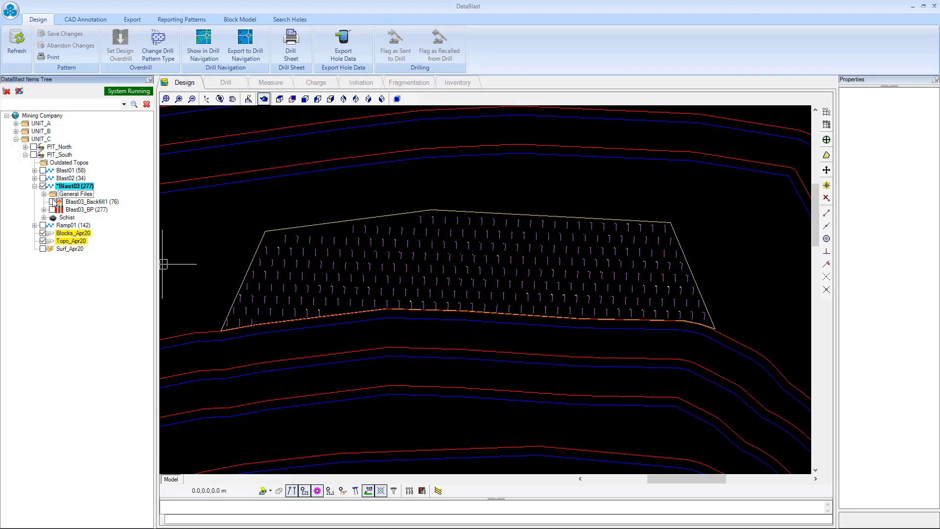
Open the Blast03 drill pattern for editing in the drill pattern designer
right_click(68, 187)
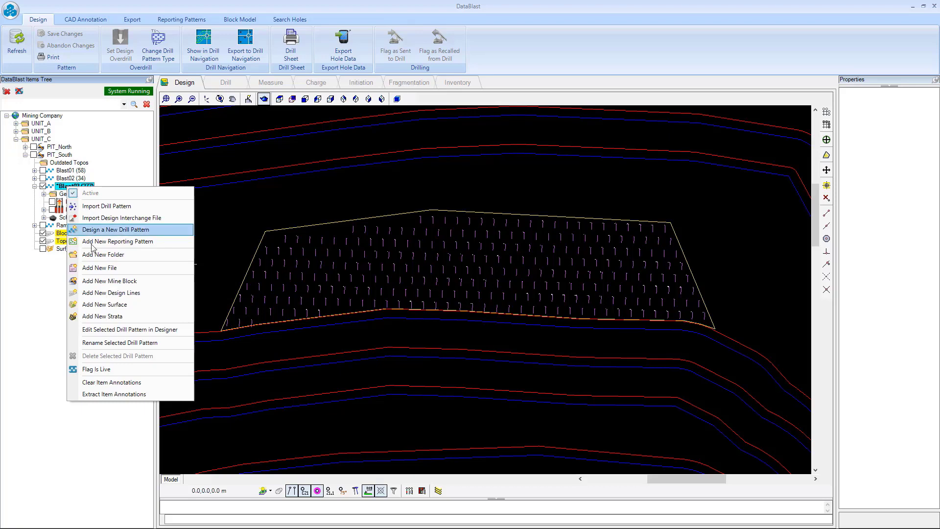
left_click(109, 330)
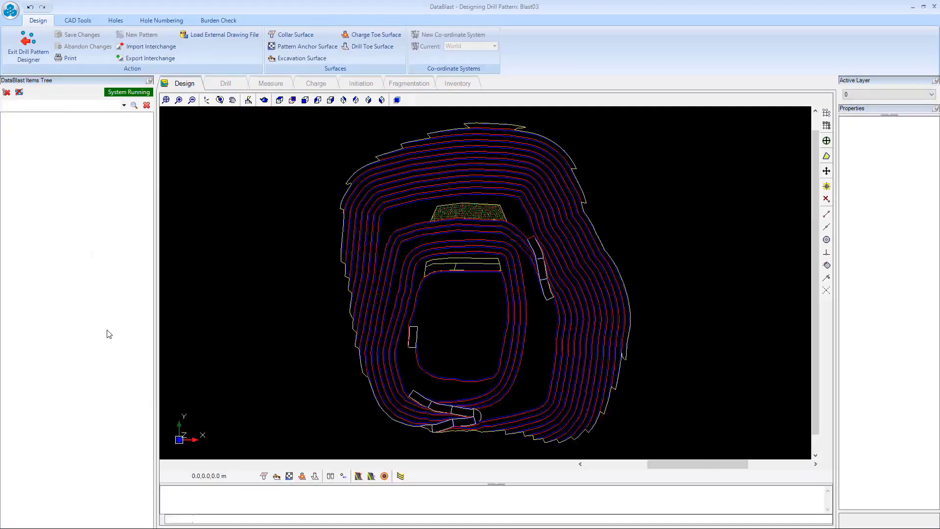
scroll(468, 196, "up", 1)
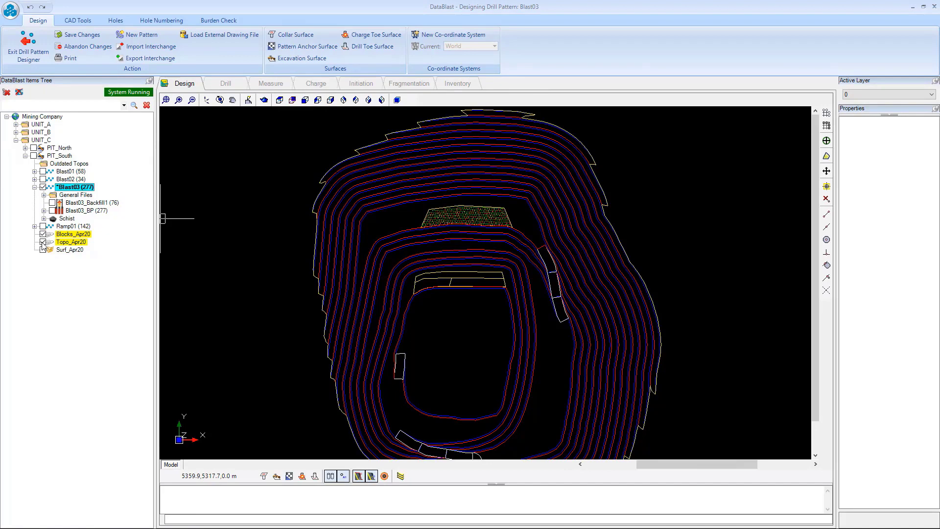
Hide the Blocks_Apr20 outlines in the designer and inspect the Blast03 hole rows against the topo lines
left_click(43, 234)
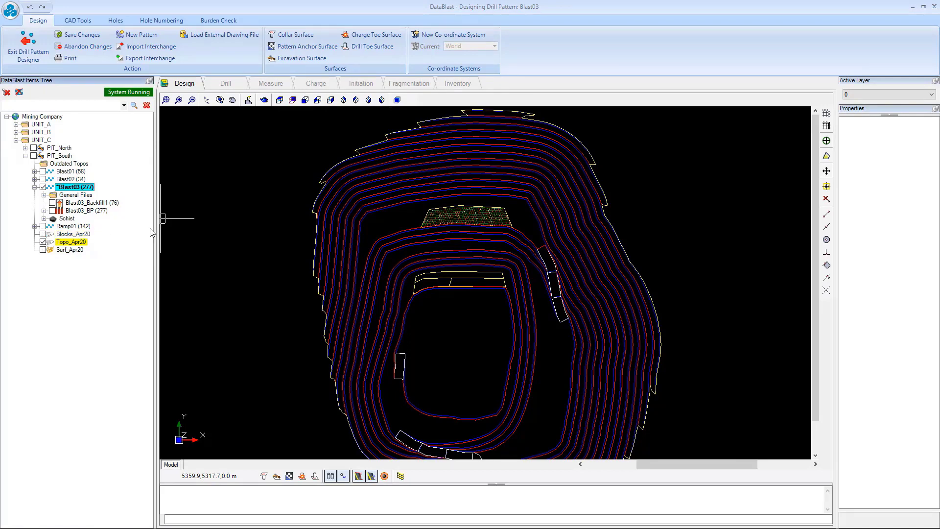
scroll(499, 210, "up", 5)
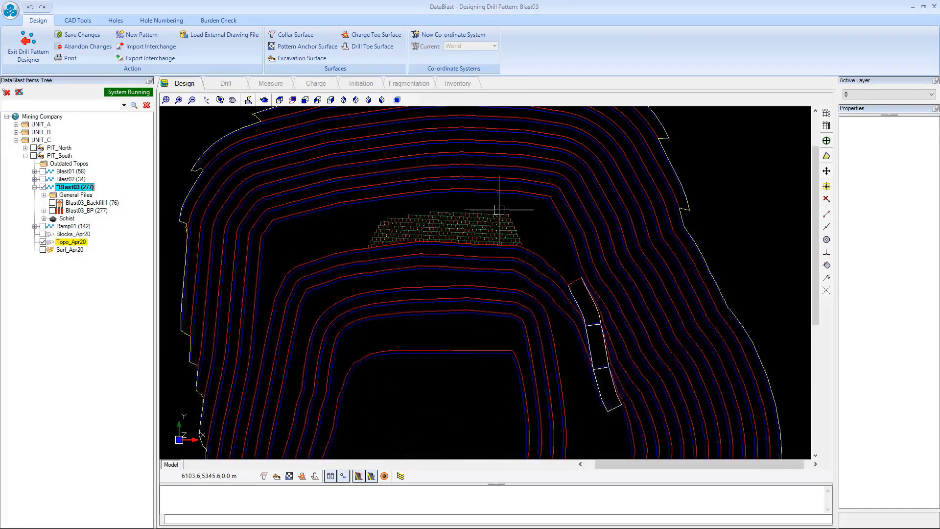
scroll(500, 211, "up", 1)
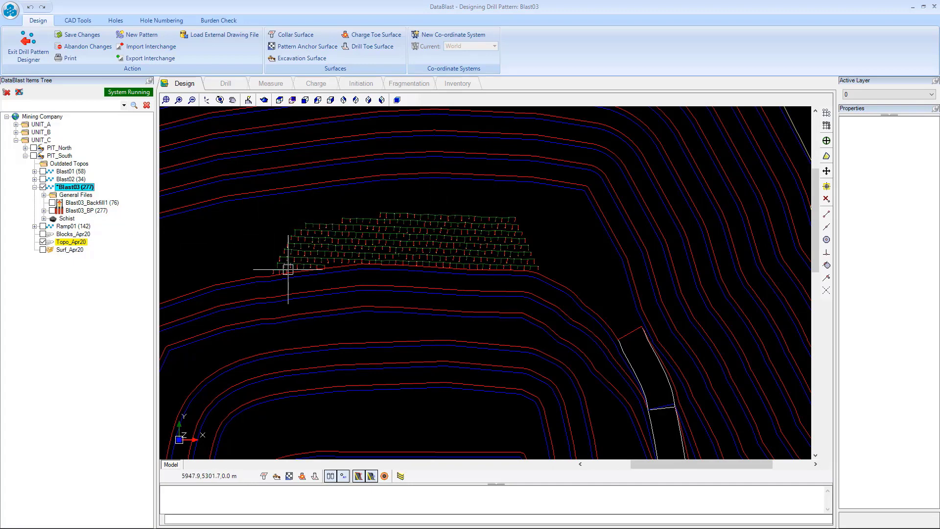
scroll(280, 266, "up", 3)
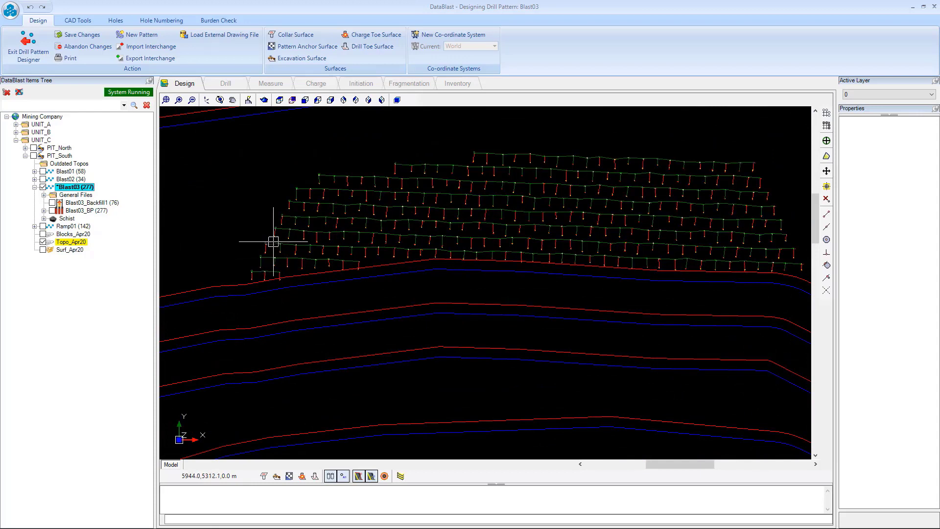
scroll(384, 217, "down", 2)
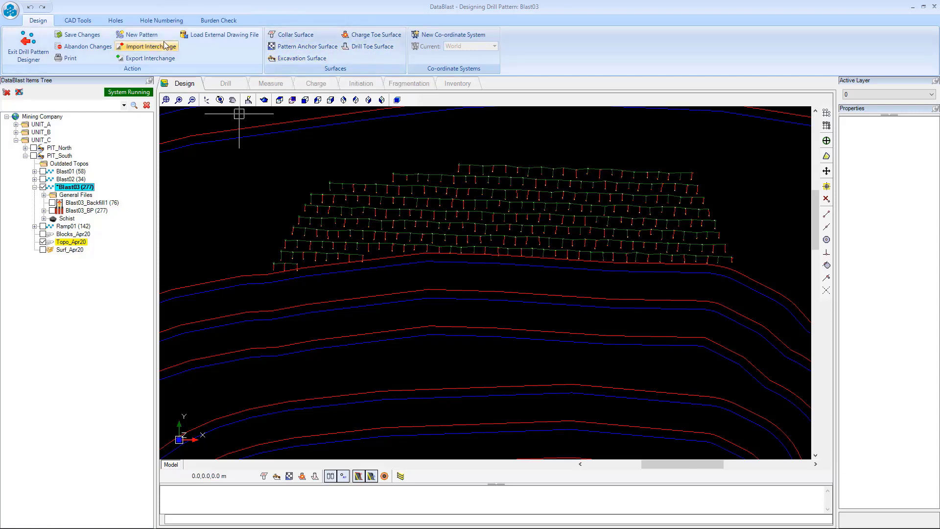
Look through the CAD, hole design and hole numbering tools available for the Blast03 pattern
left_click(78, 20)
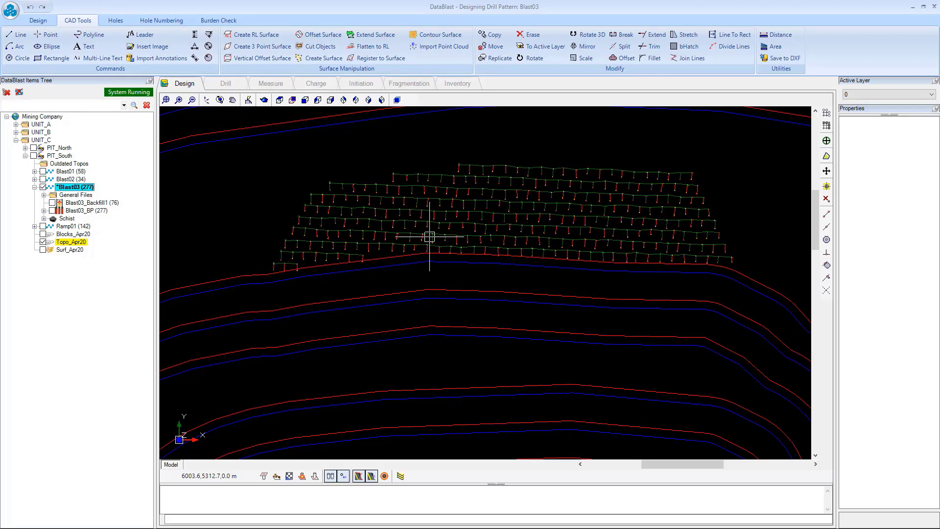
left_click(111, 19)
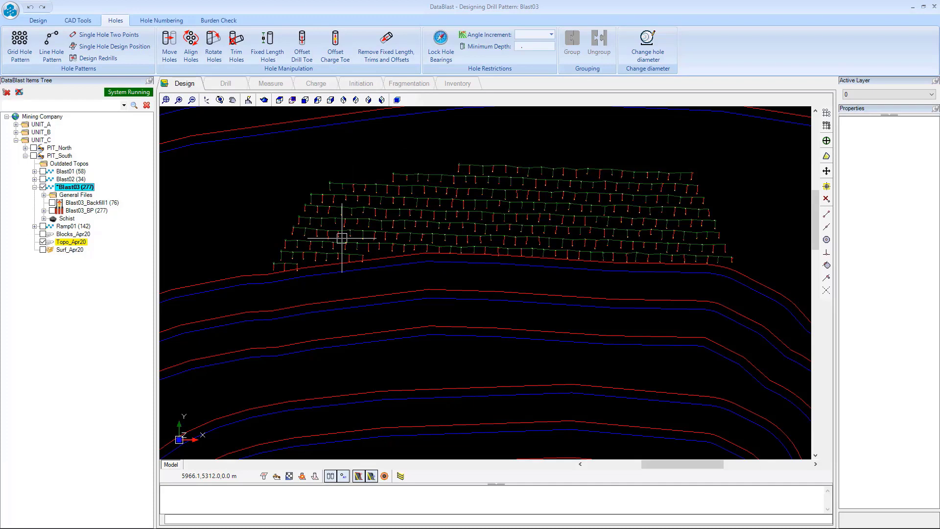
left_click(166, 18)
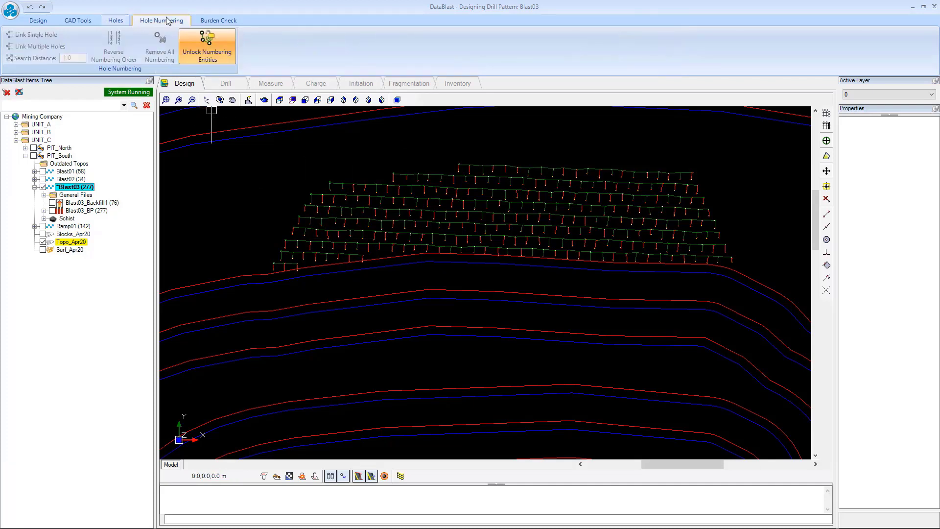
Unlock the numbering entities and inspect the numbering order and hole labels at the start of the Blast03 rows
left_click(198, 45)
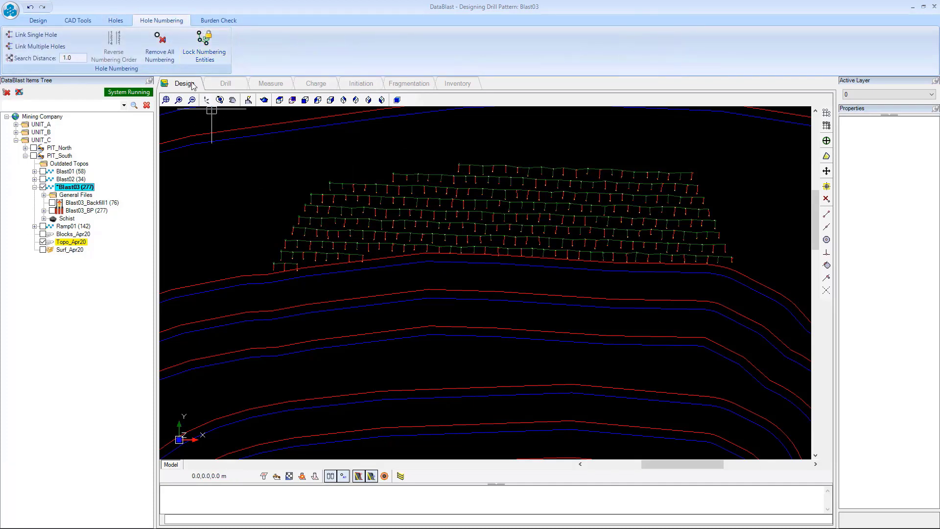
left_click(24, 47)
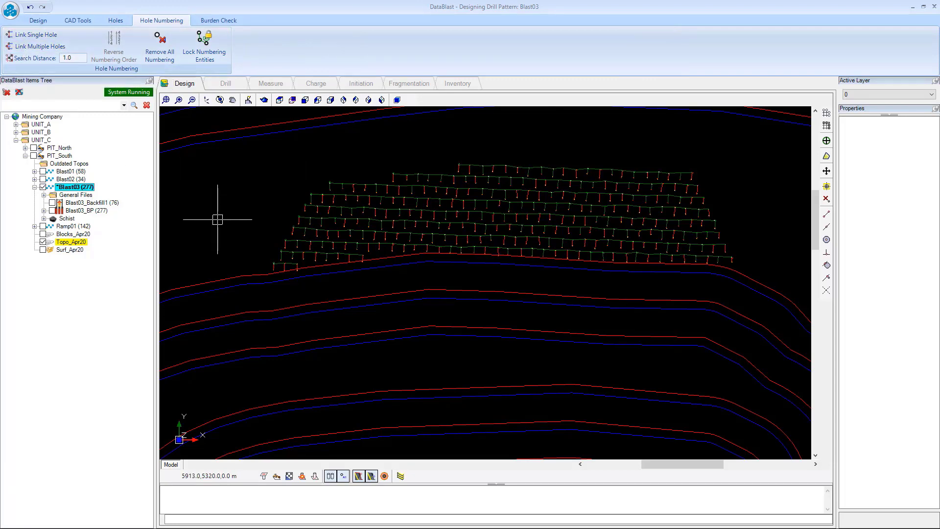
scroll(265, 265, "up", 5)
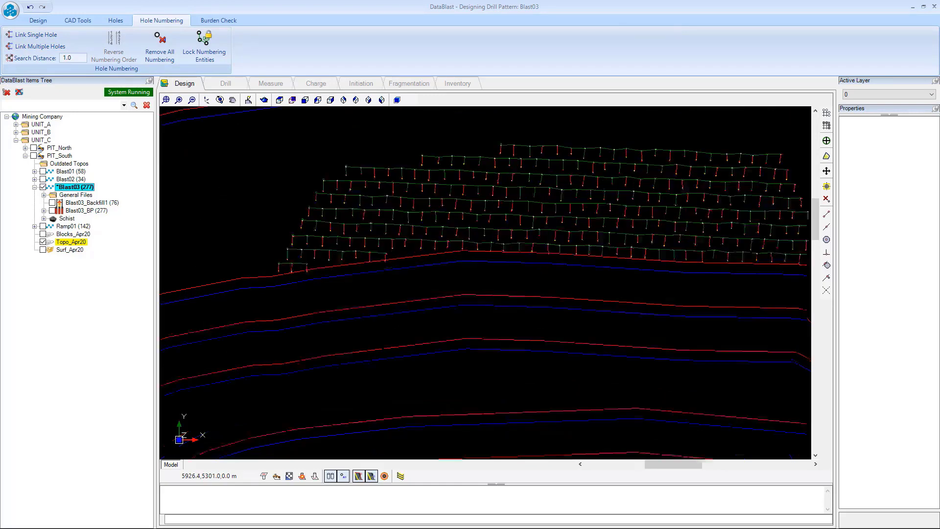
scroll(290, 265, "up", 2)
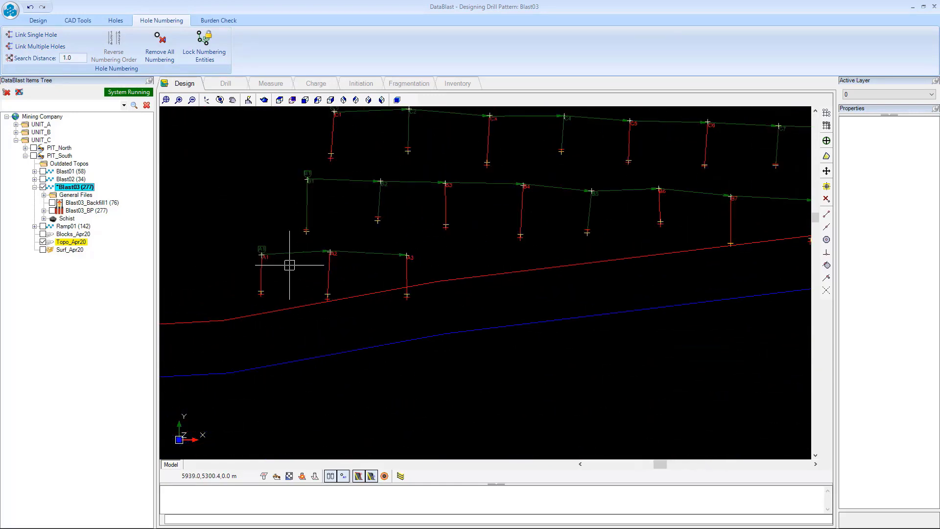
scroll(269, 172, "up", 3)
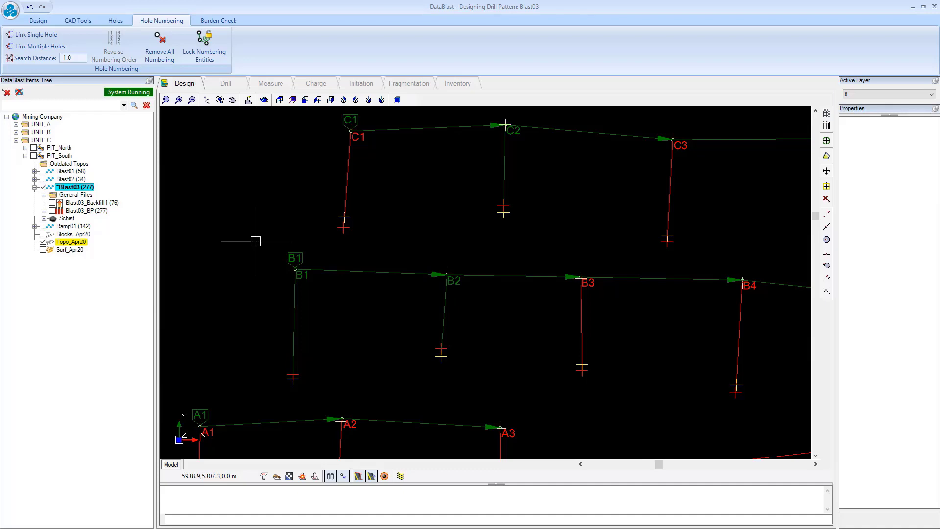
scroll(256, 241, "down", 4)
left_click_drag(308, 165, 248, 279)
scroll(285, 212, "up", 3)
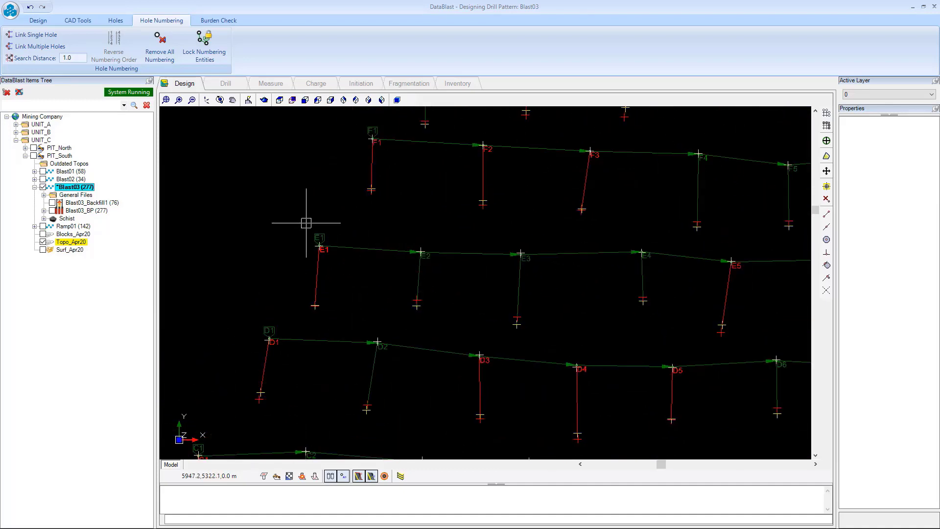
scroll(342, 245, "down", 4)
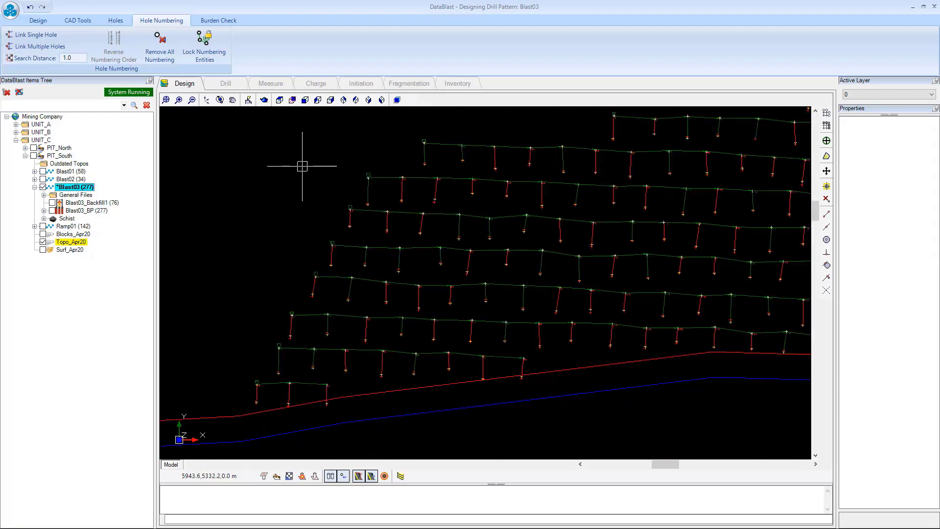
scroll(302, 166, "down", 2)
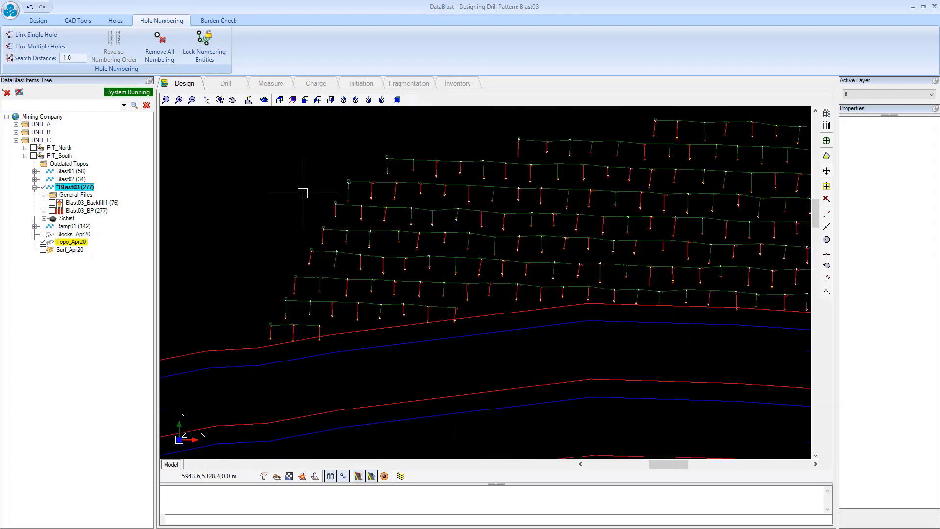
Show the burden check tools and examine the front-row holes along the crest line from one end of Blast03 to the other
left_click(220, 22)
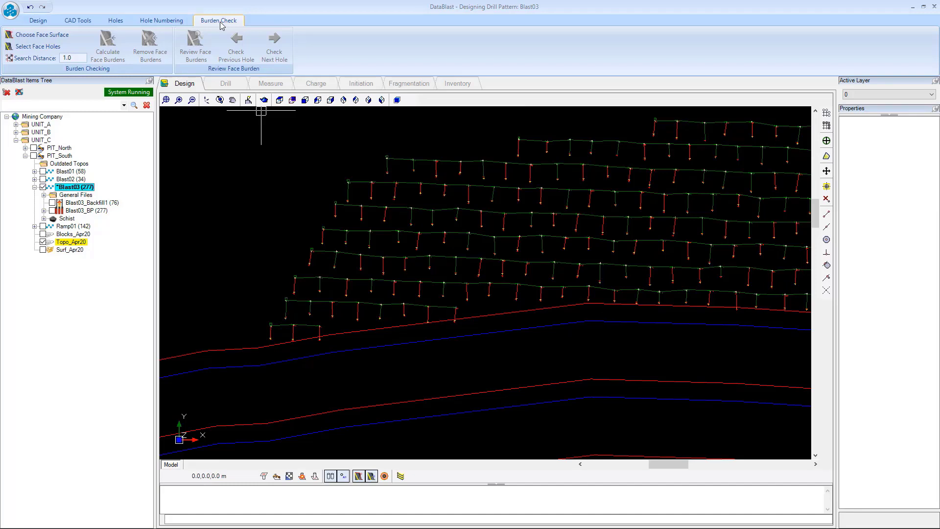
scroll(332, 312, "down", 2)
left_click_drag(422, 283, 388, 288)
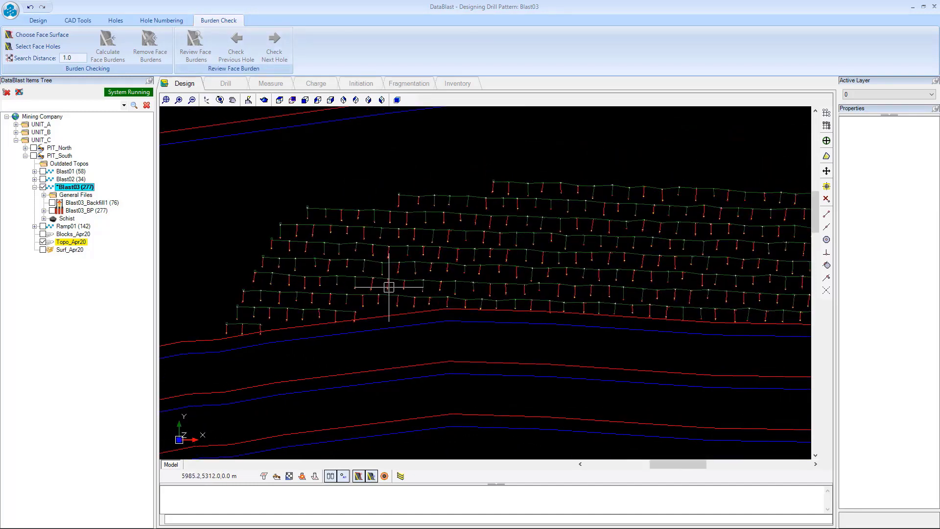
scroll(348, 322, "up", 1)
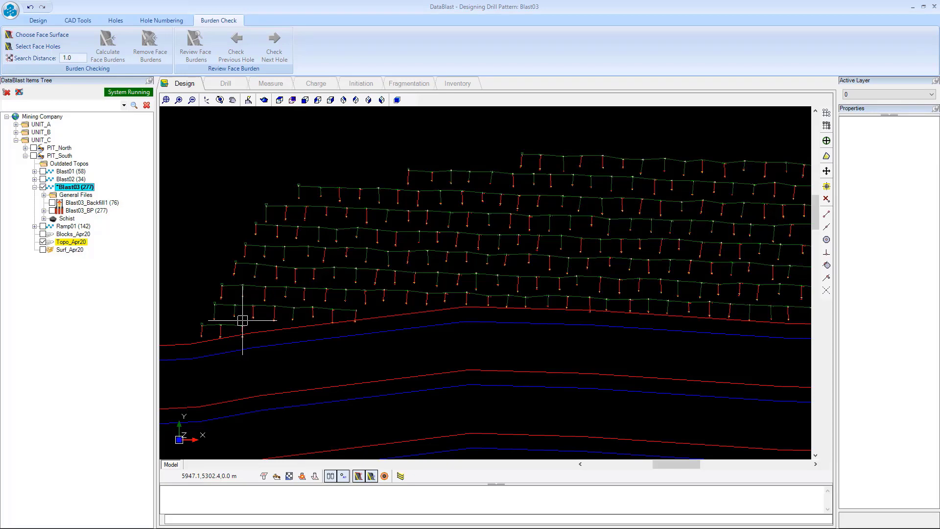
left_click_drag(549, 288, 247, 269)
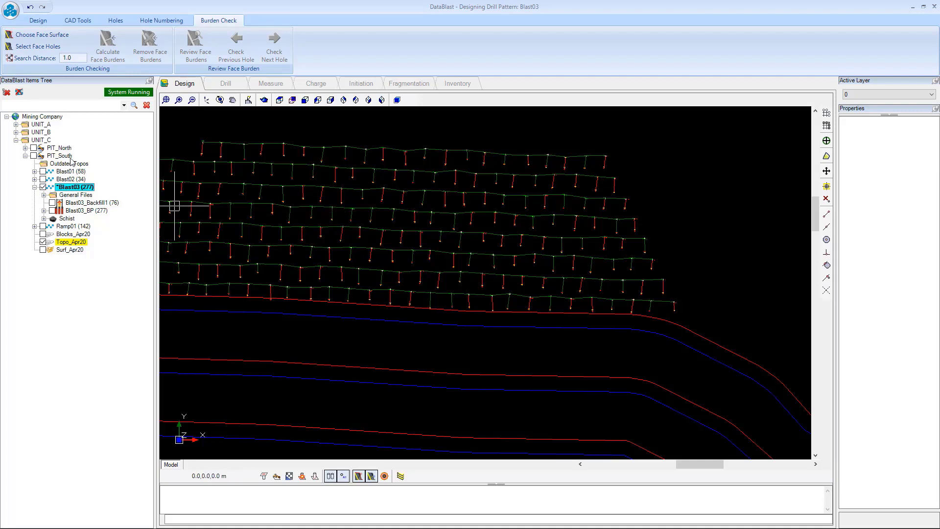
Exit the drill pattern designer and abandon the existing changes to Blast03
left_click(38, 20)
left_click(29, 46)
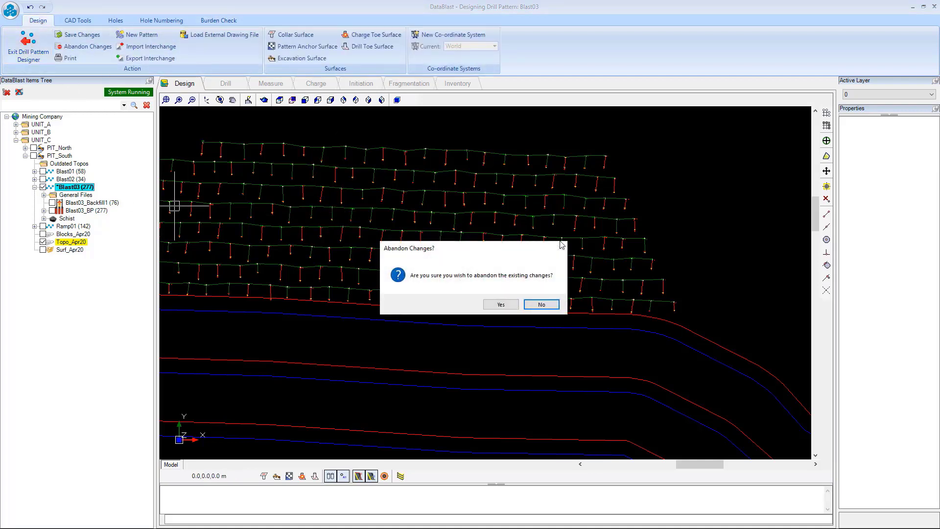
left_click(499, 303)
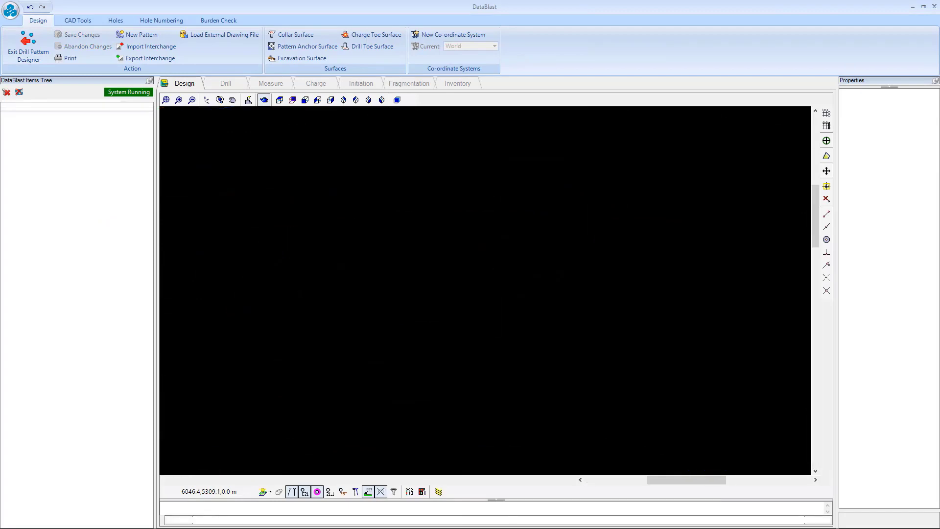
Switch the hole ID labels and the hole traces of Blast03 off and back on to compare the display
scroll(416, 290, "down", 3)
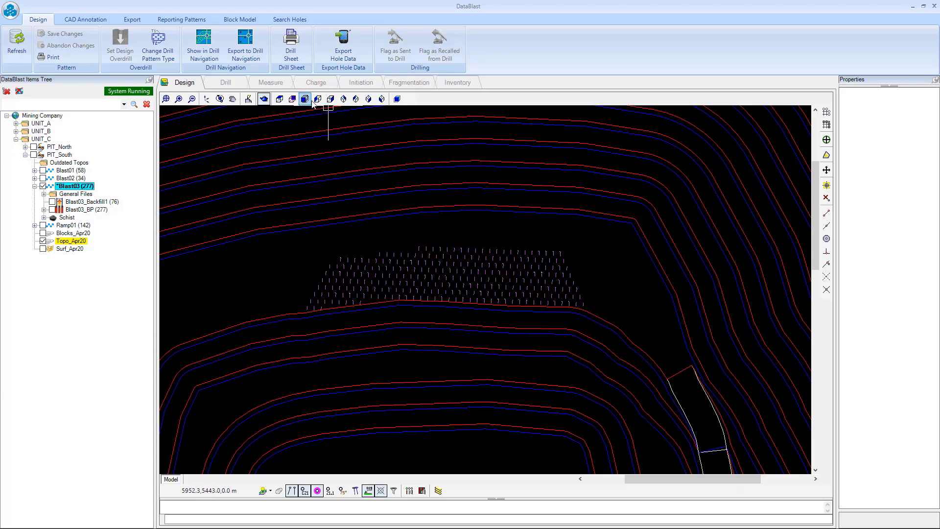
scroll(413, 225, "down", 3)
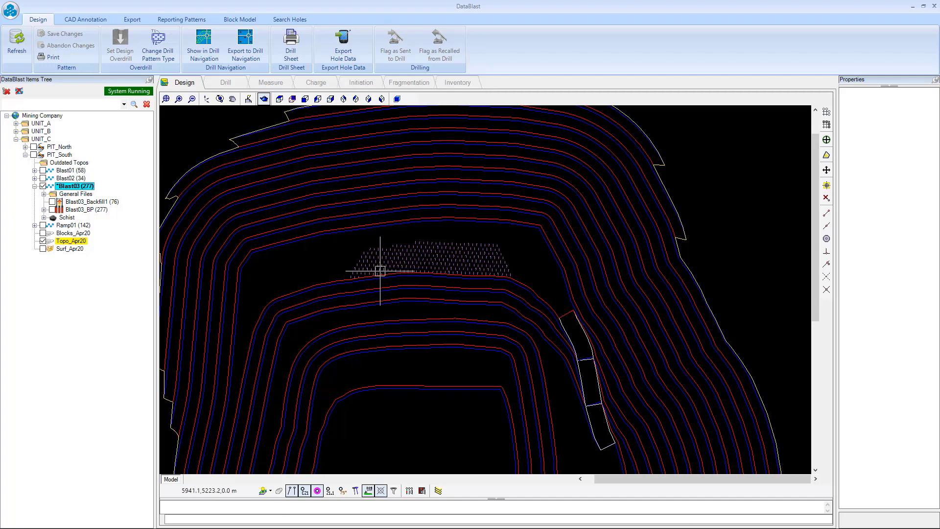
scroll(378, 265, "up", 2)
scroll(378, 265, "up", 5)
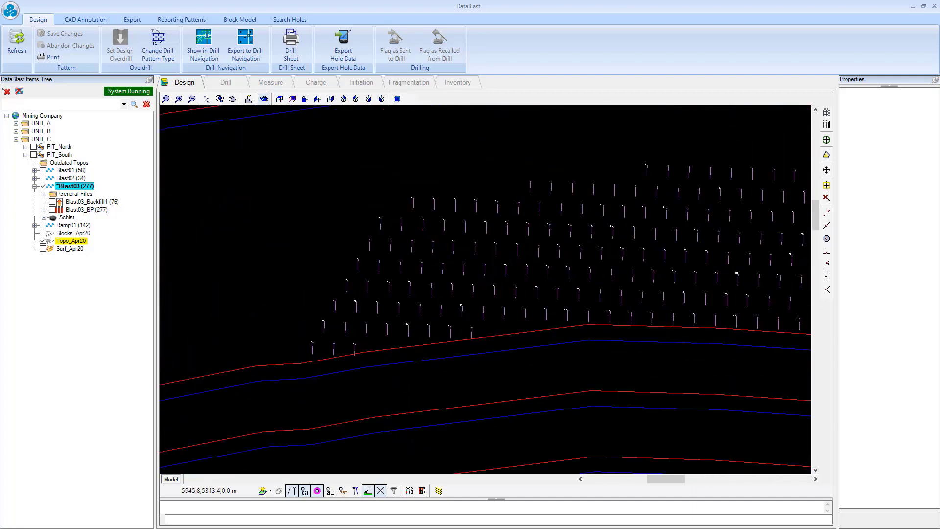
left_click(305, 490)
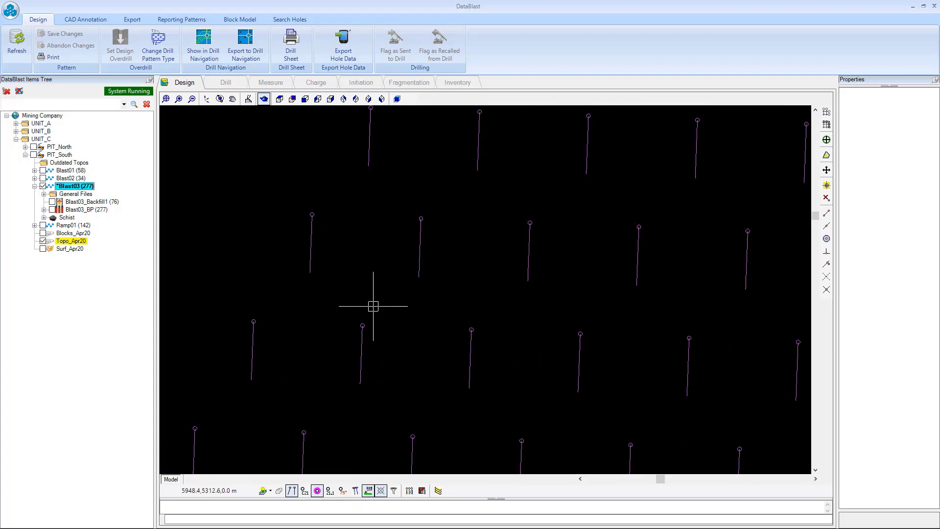
left_click(304, 491)
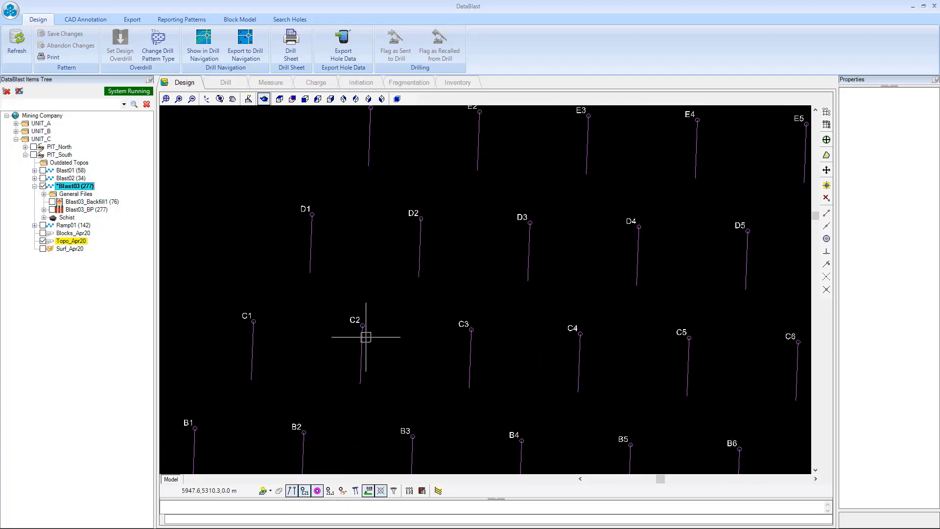
left_click(292, 491)
scroll(343, 386, "down", 2)
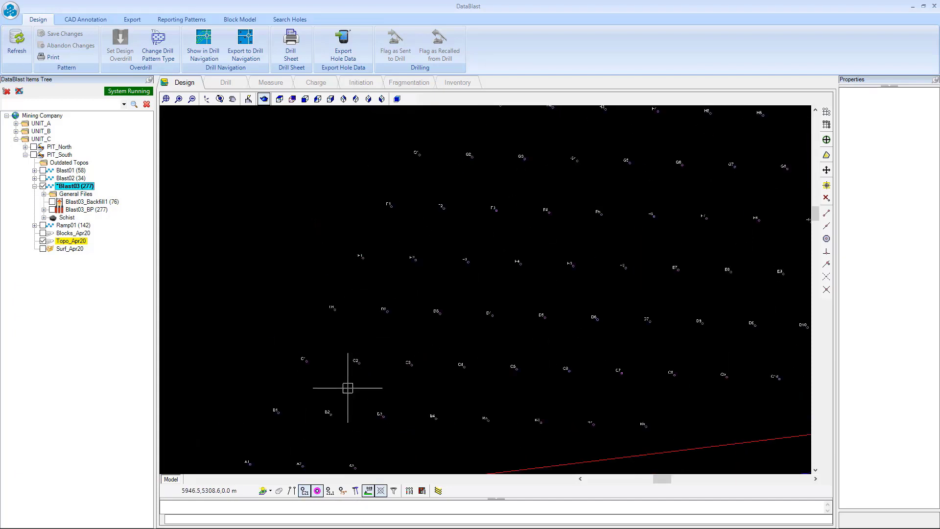
scroll(362, 365, "up", 2)
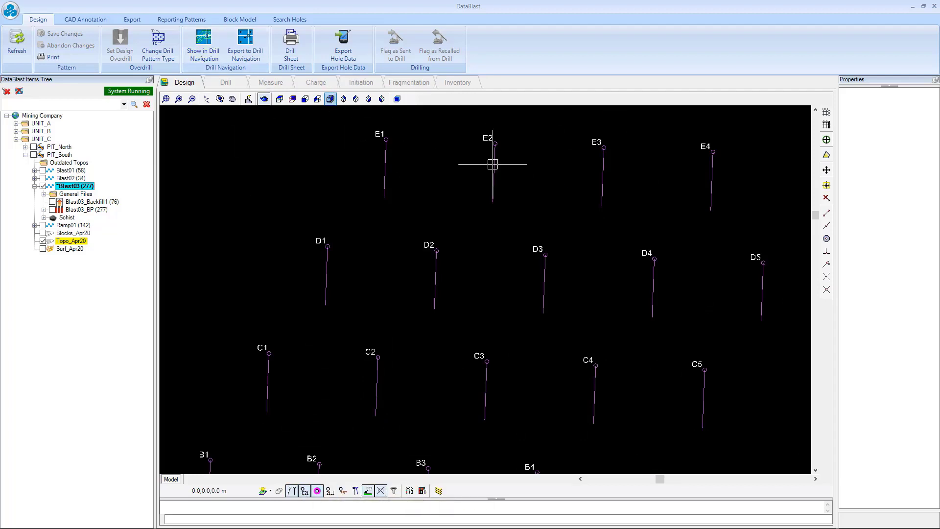
Widen the object properties area, view the properties of the red topo line below the holes, and clear the selection
scroll(261, 204, "down", 3)
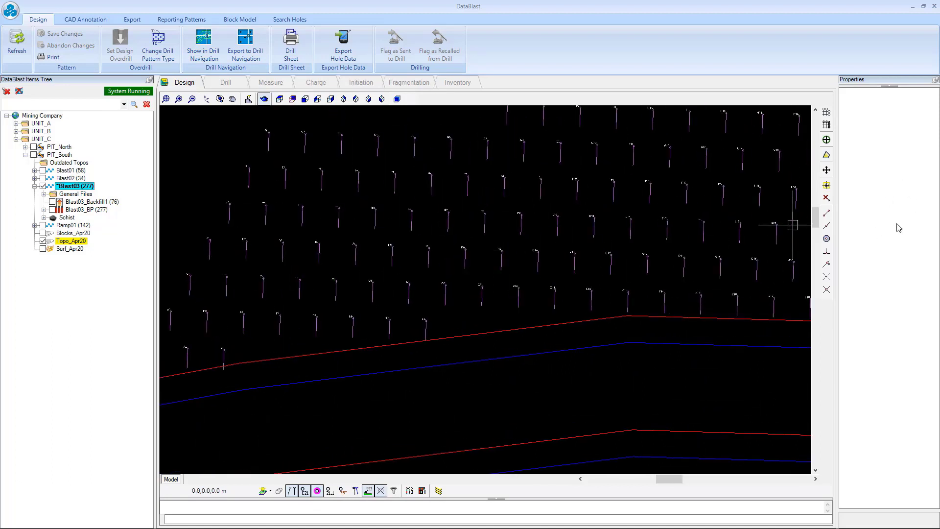
left_click_drag(837, 203, 804, 200)
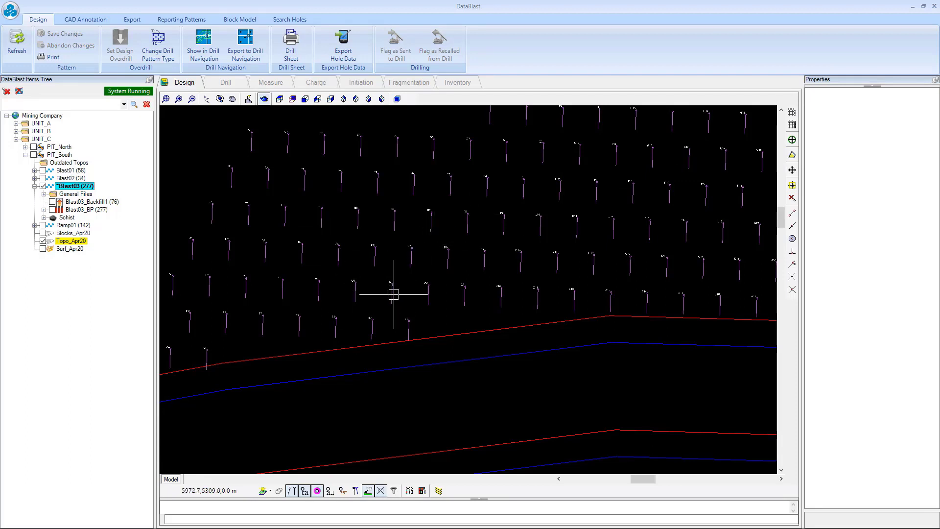
left_click(449, 334)
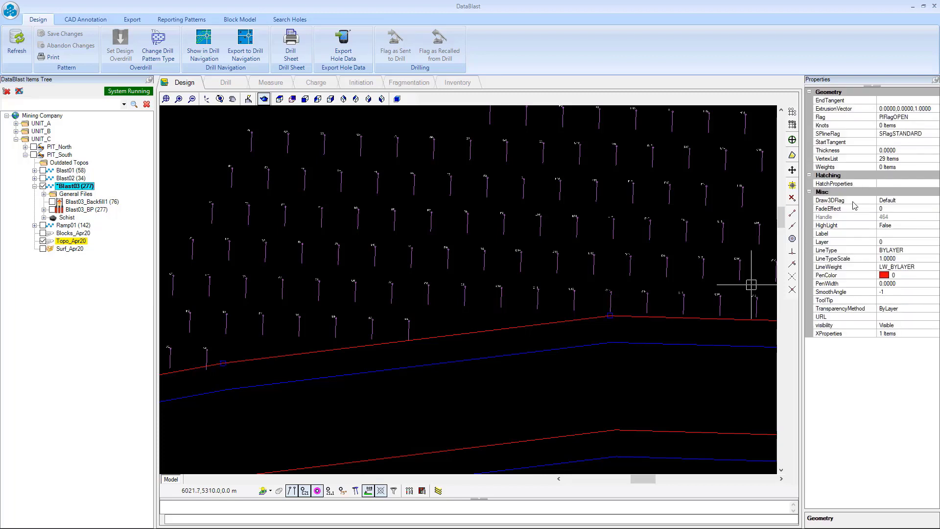
key("Escape")
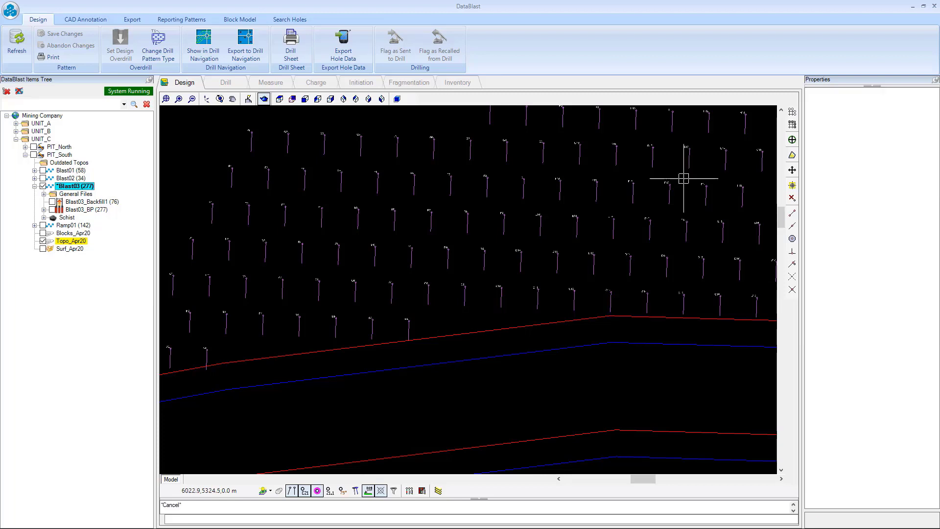
Select hole C9 in the Blast03 pattern and expand its general Hole properties
left_click(465, 294)
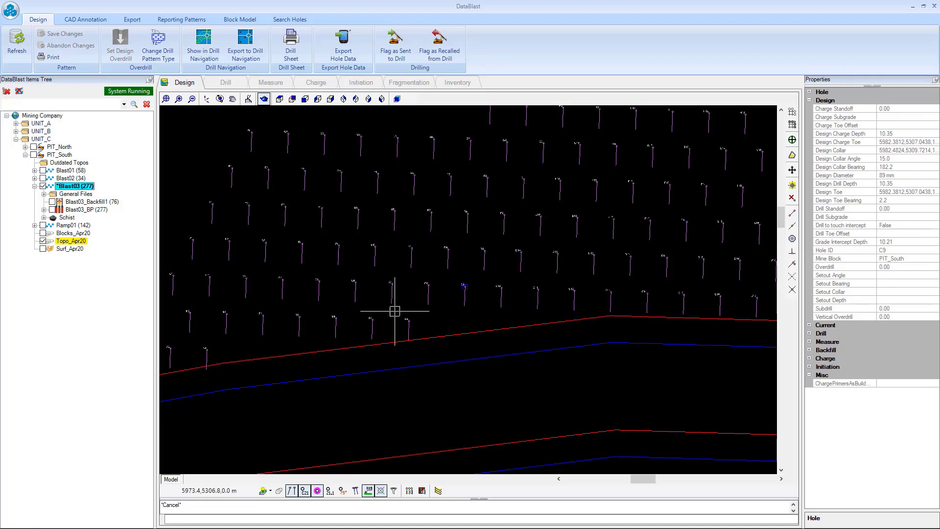
scroll(466, 282, "up", 3)
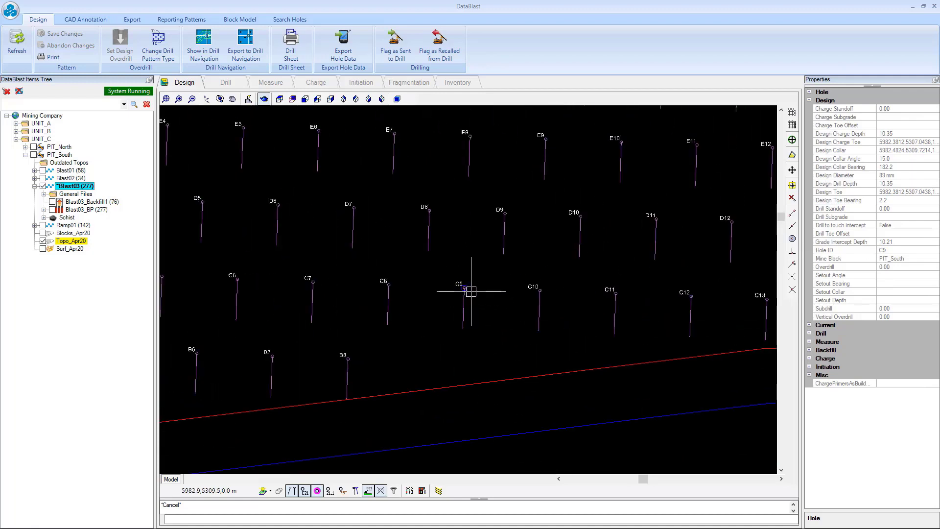
scroll(468, 283, "up", 1)
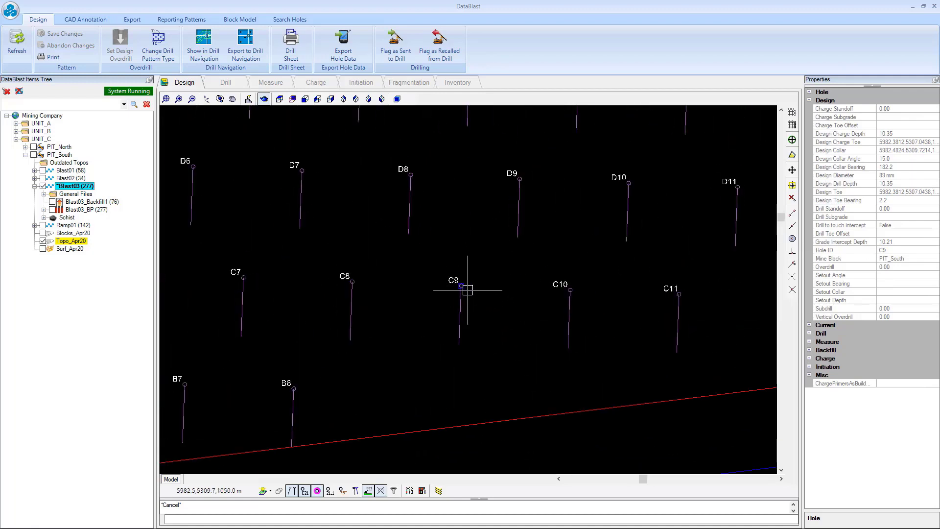
left_click(813, 93)
left_click(809, 93)
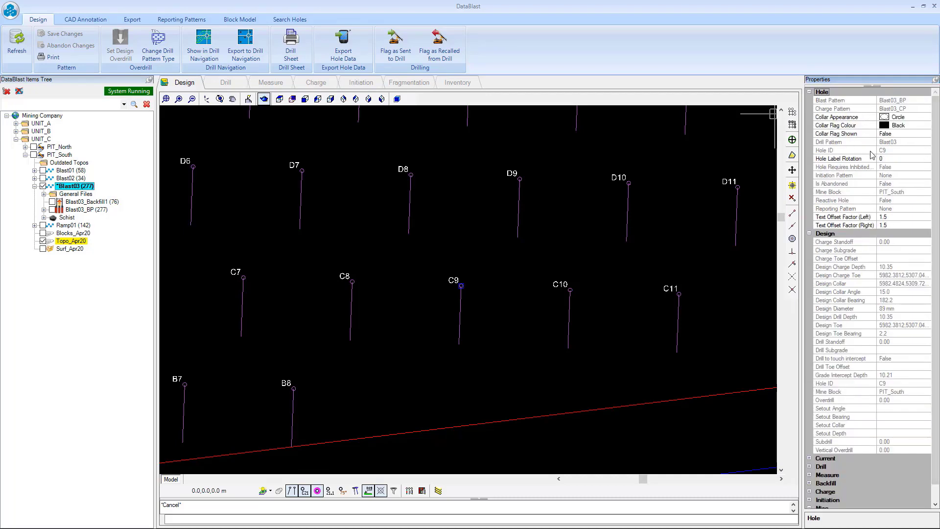
Expand the Drill properties of hole C9 and review its recorded drilling data
scroll(875, 158, "down", 1)
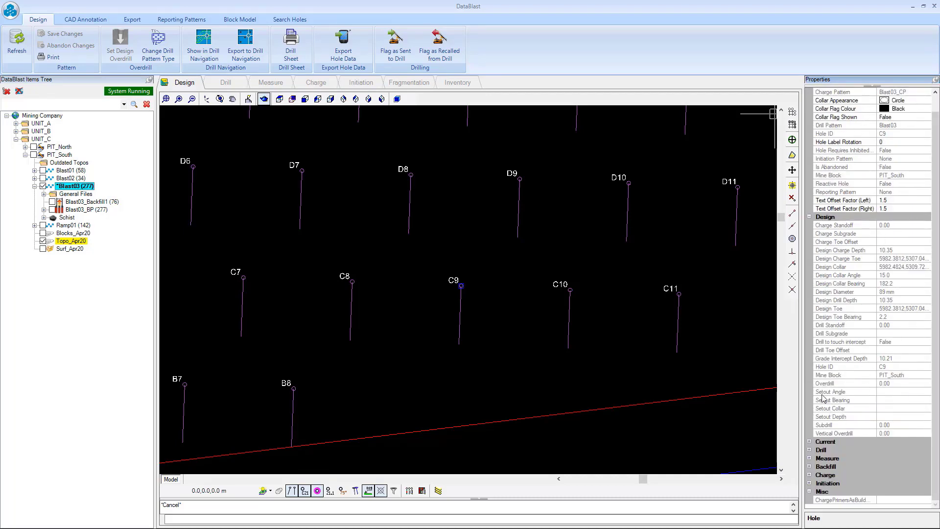
left_click(809, 451)
scroll(818, 456, "down", 5)
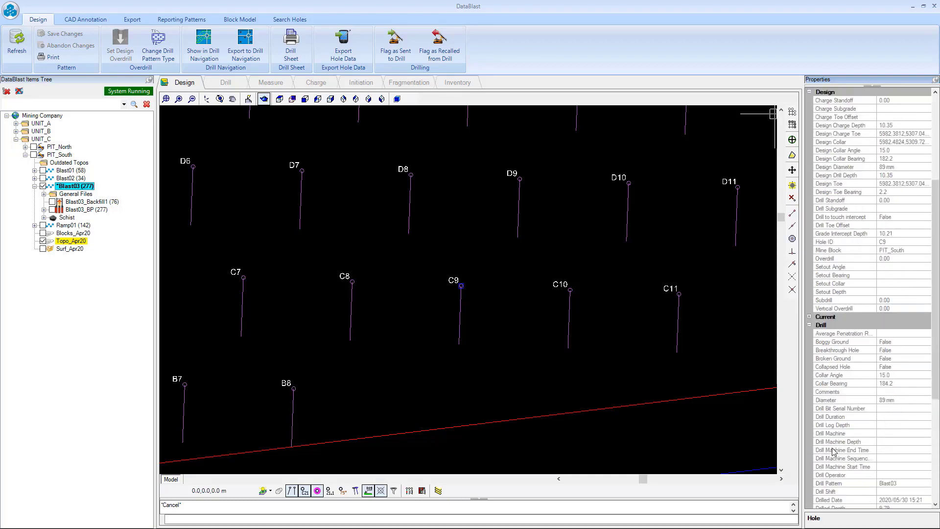
scroll(833, 421, "down", 3)
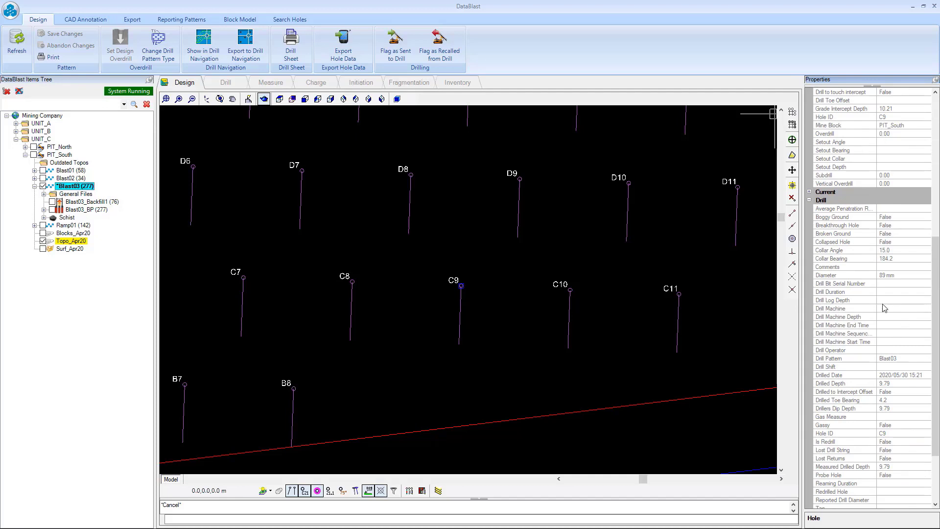
Review the remaining Drill properties of hole C9, clear the selection, and return to a wider view of the pattern
scroll(884, 308, "down", 4)
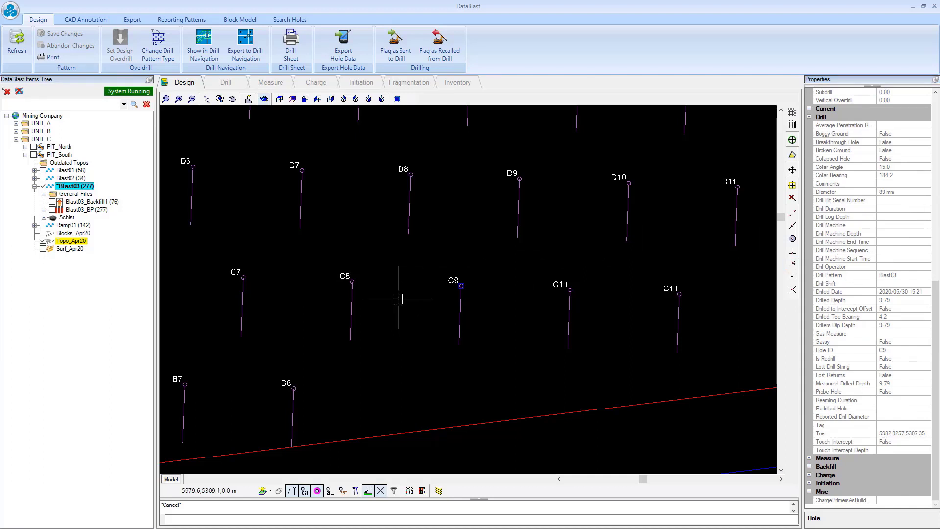
key("Escape")
scroll(398, 299, "down", 2)
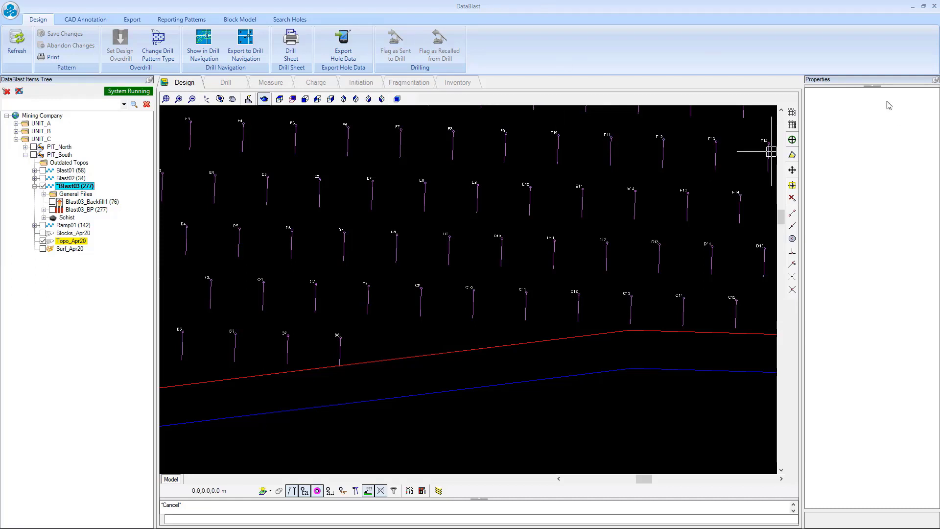
Undock the object properties area, move it over the drawing, and dock it back in its original place
double_click(886, 86)
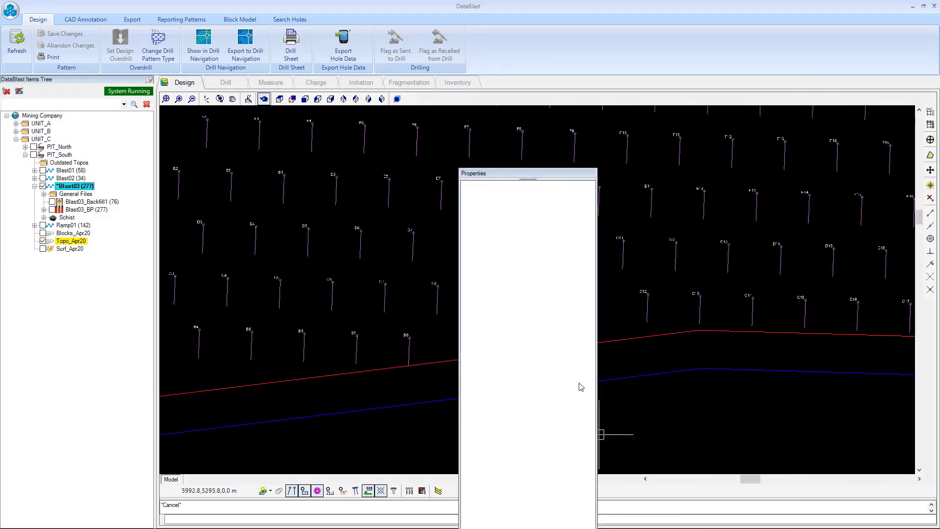
left_click_drag(518, 176, 516, 141)
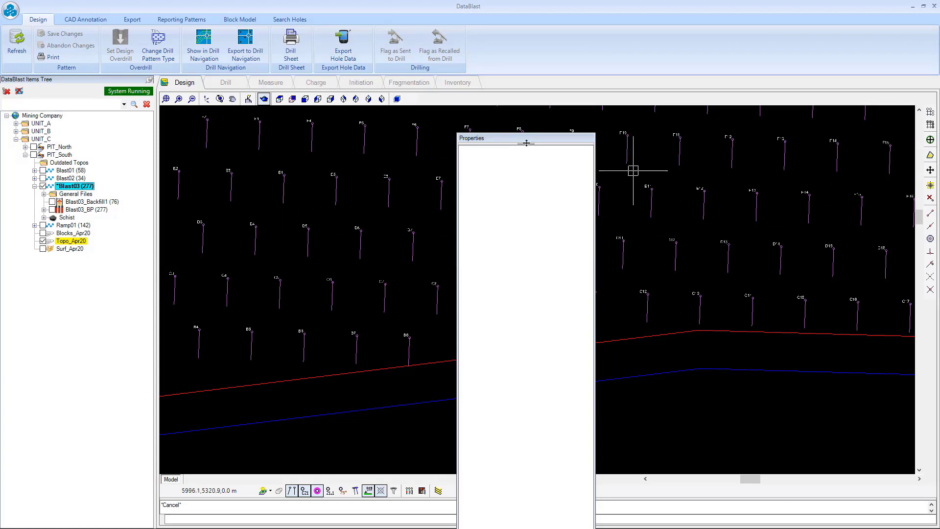
left_click_drag(519, 142, 928, 302)
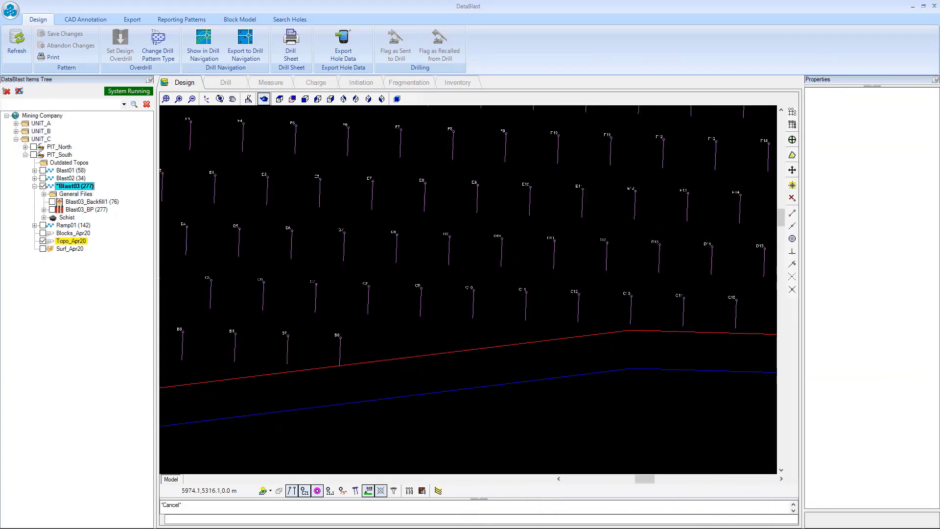
Switch the Blast03 pattern from the Design stage to the Drill stage to display the as-drilled holes
scroll(345, 230, "down", 4)
left_click_drag(328, 178, 356, 323)
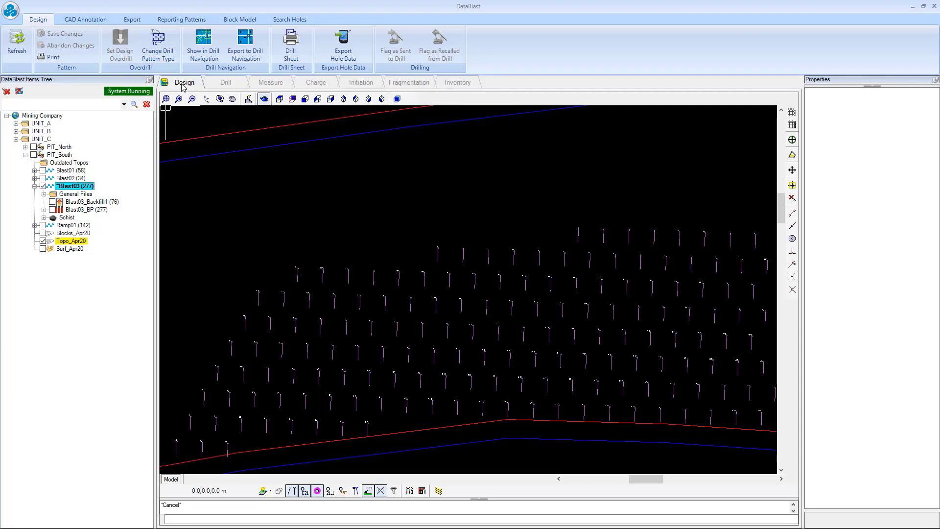
left_click(226, 84)
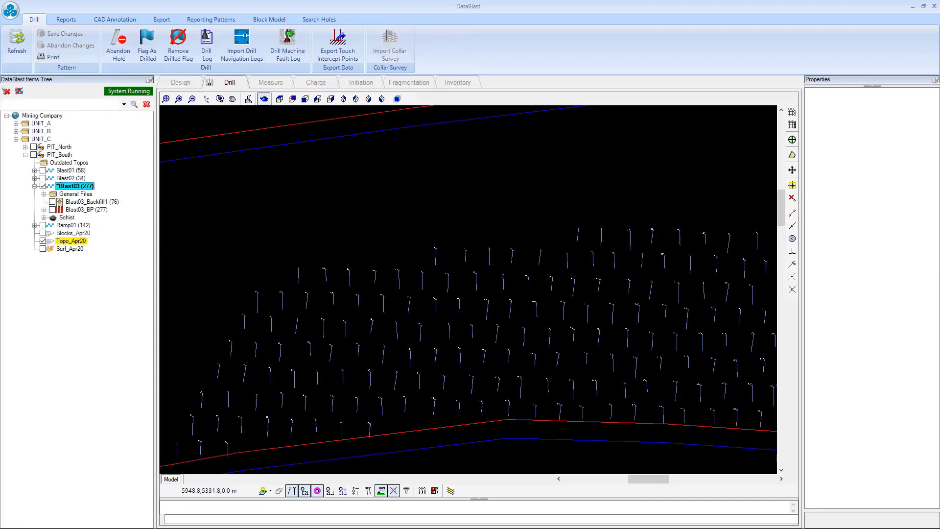
scroll(236, 288, "down", 1)
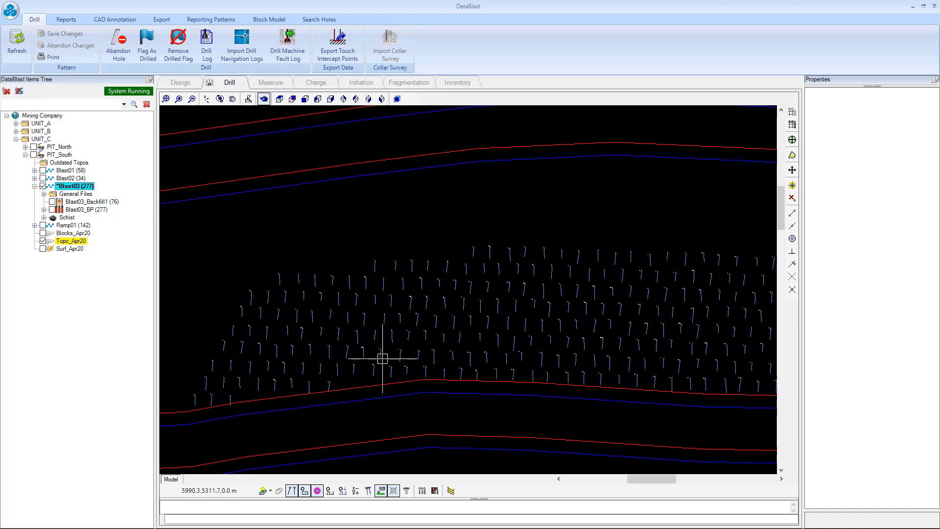
Overlay the design holes on the as-drilled Blast03 holes around E11
scroll(384, 356, "up", 4)
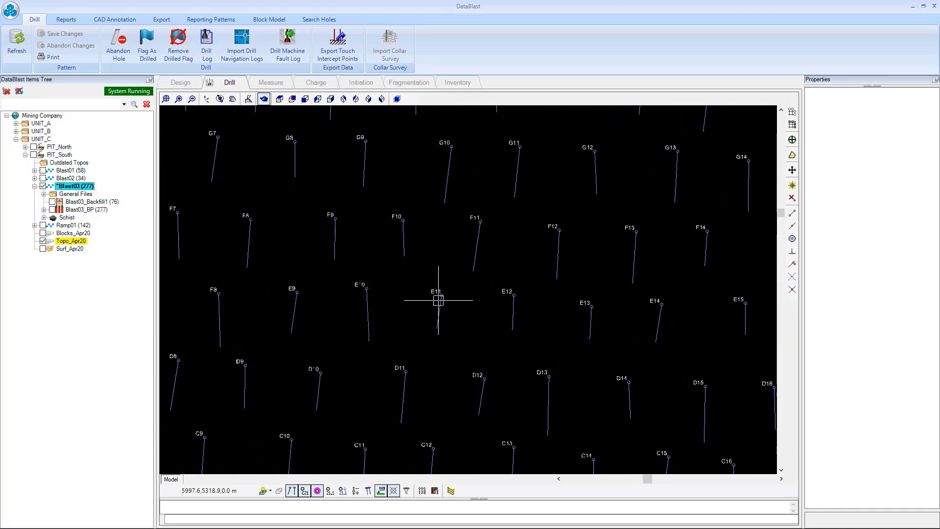
scroll(437, 299, "up", 2)
scroll(413, 342, "down", 2)
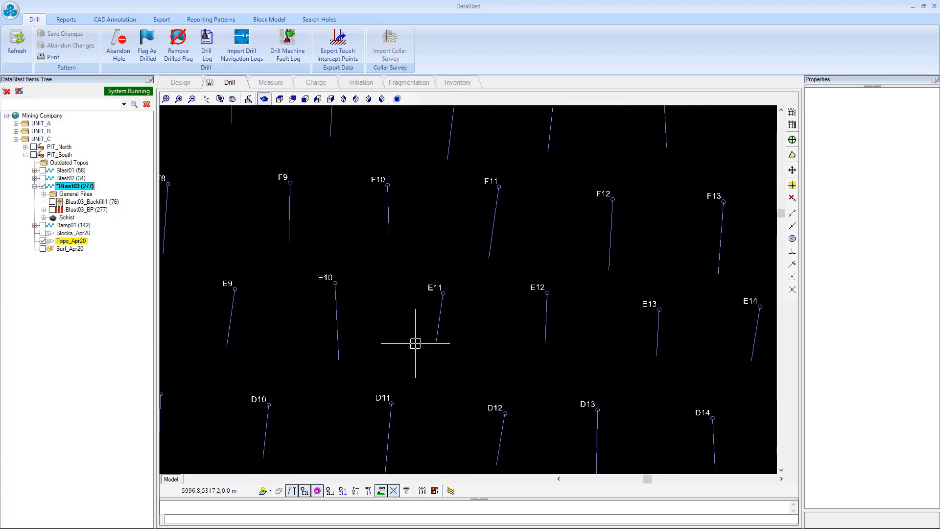
scroll(412, 342, "down", 1)
scroll(428, 315, "up", 3)
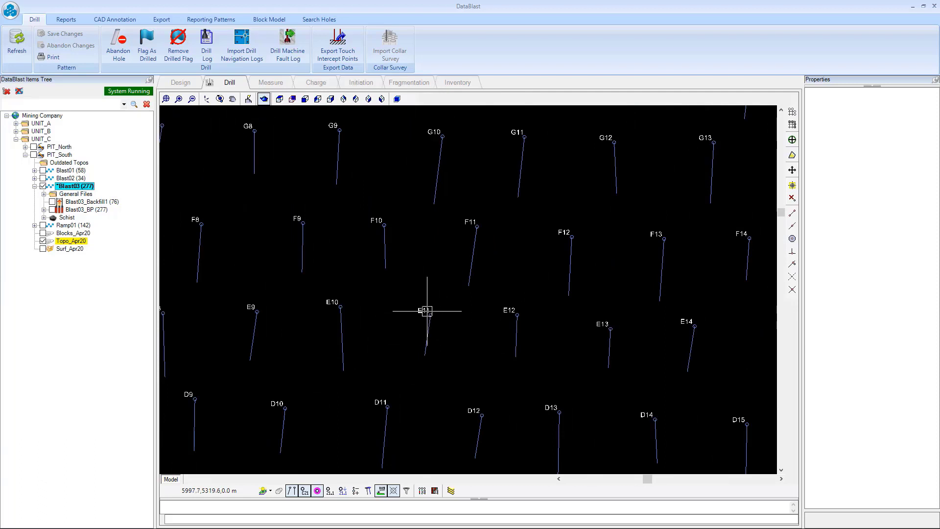
left_click(368, 491)
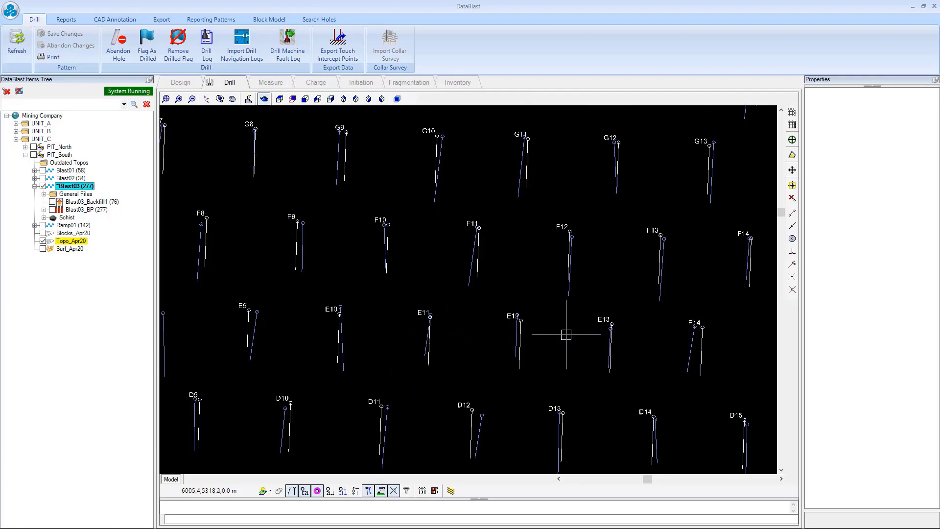
Compare the drilled hole positions and angles with the design, closely around hole F8 and across the Blast03 pattern
scroll(189, 210, "up", 3)
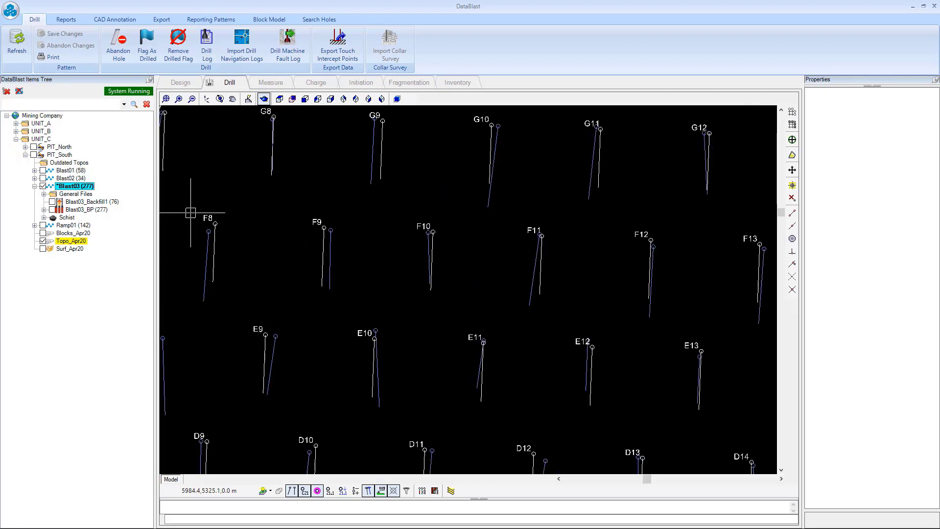
left_click_drag(210, 220, 363, 206)
scroll(315, 214, "up", 2)
scroll(314, 217, "down", 1)
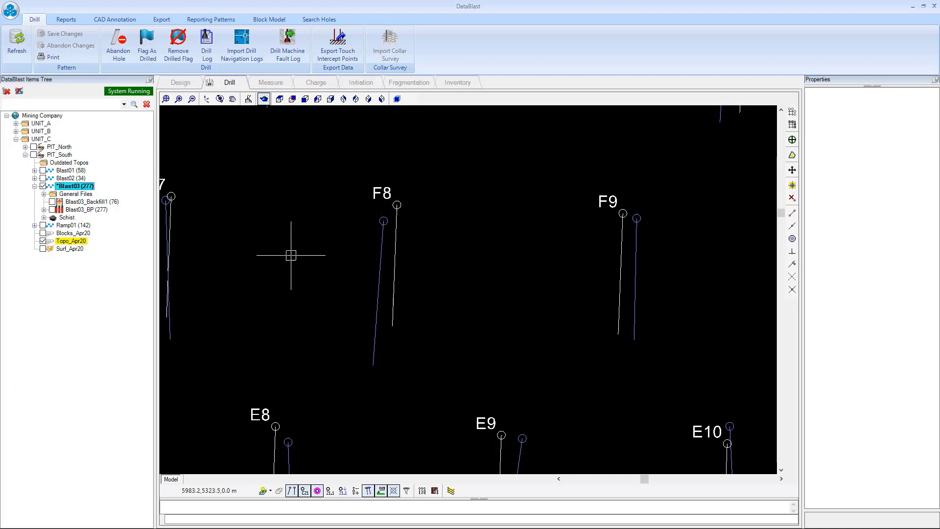
scroll(382, 289, "down", 4)
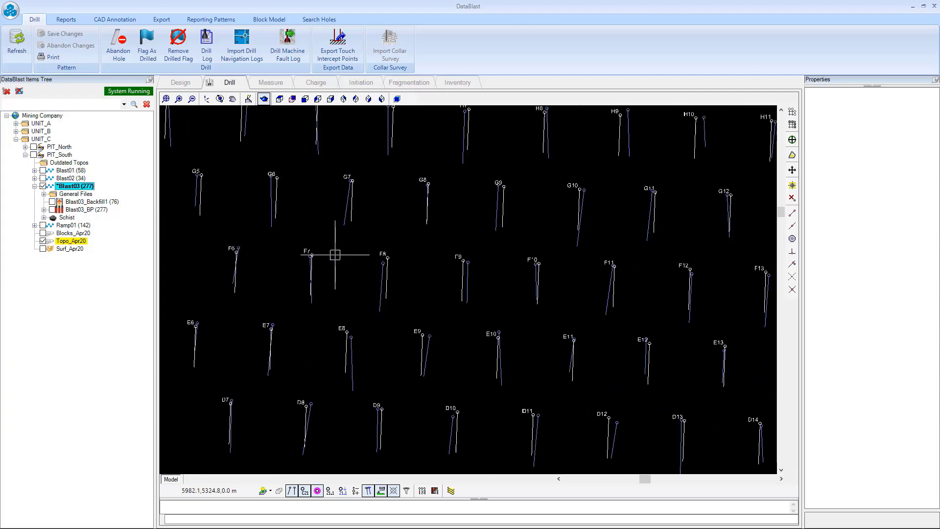
scroll(517, 284, "down", 3)
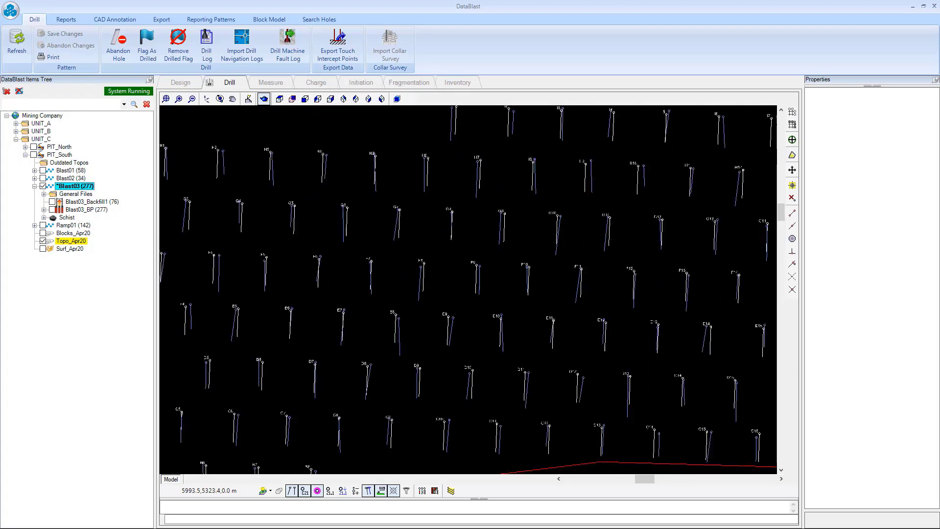
scroll(392, 257, "down", 1)
left_click_drag(397, 255, 398, 257)
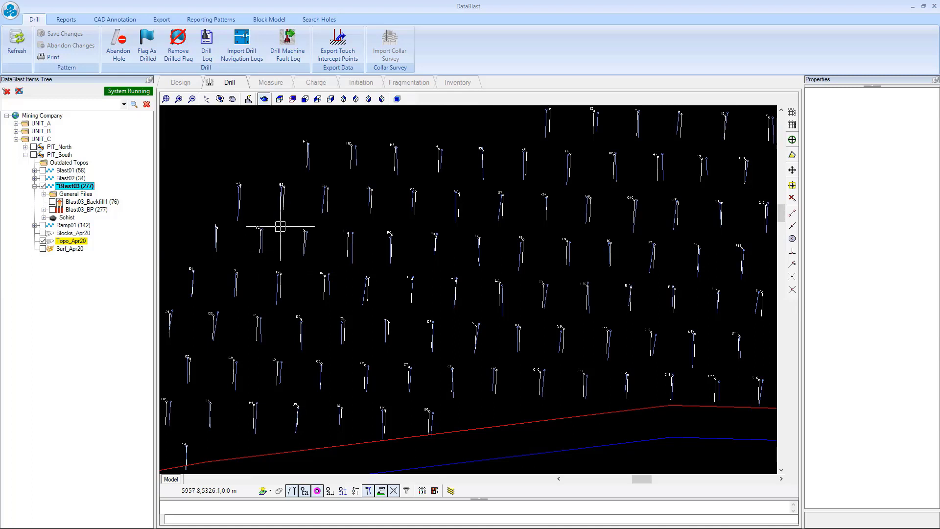
Bring up the drill reporting tools and hide the Topo_Apr20 lines so only the Blast03 holes are displayed
left_click(68, 19)
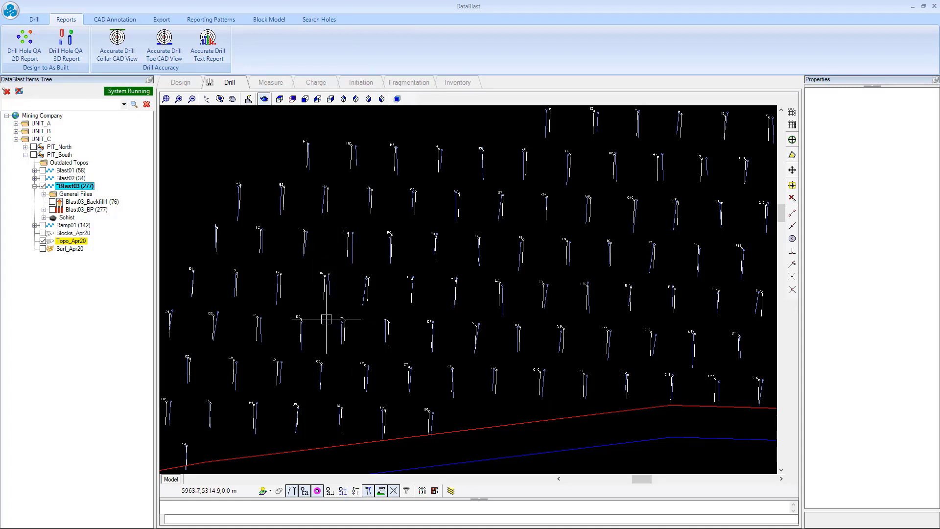
left_click(43, 241)
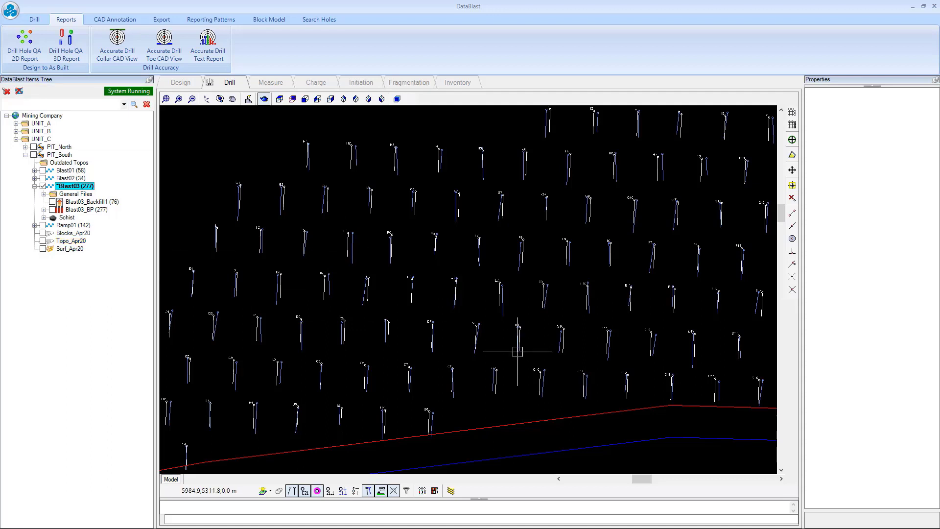
scroll(416, 302, "down", 2)
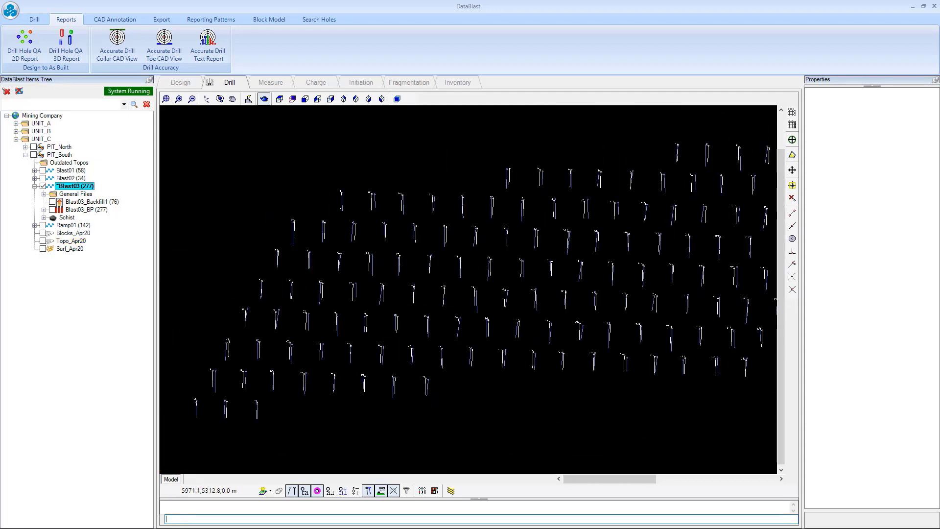
scroll(402, 330, "up", 2)
scroll(313, 352, "up", 1)
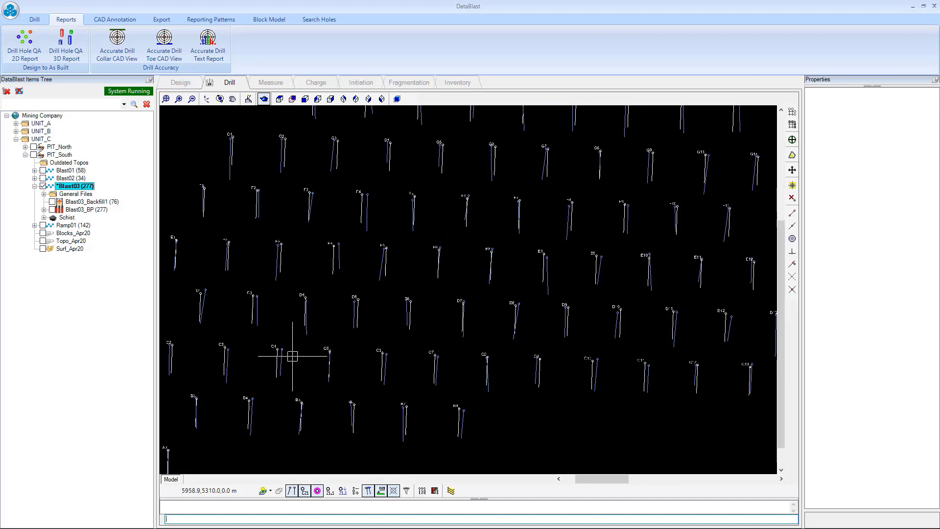
scroll(291, 348, "up", 2)
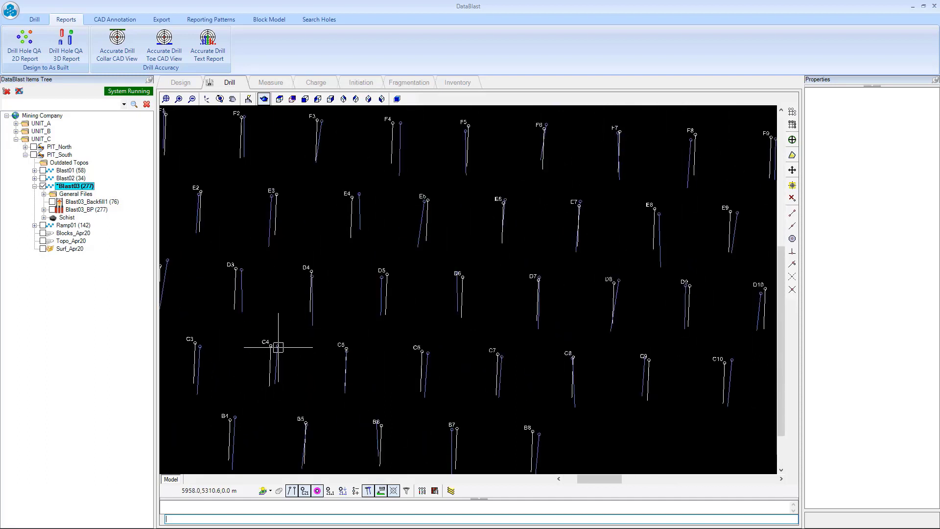
Run the Drill Hole QA 3D Report for Blast03 and tilt the report into a 3D view
left_click(63, 43)
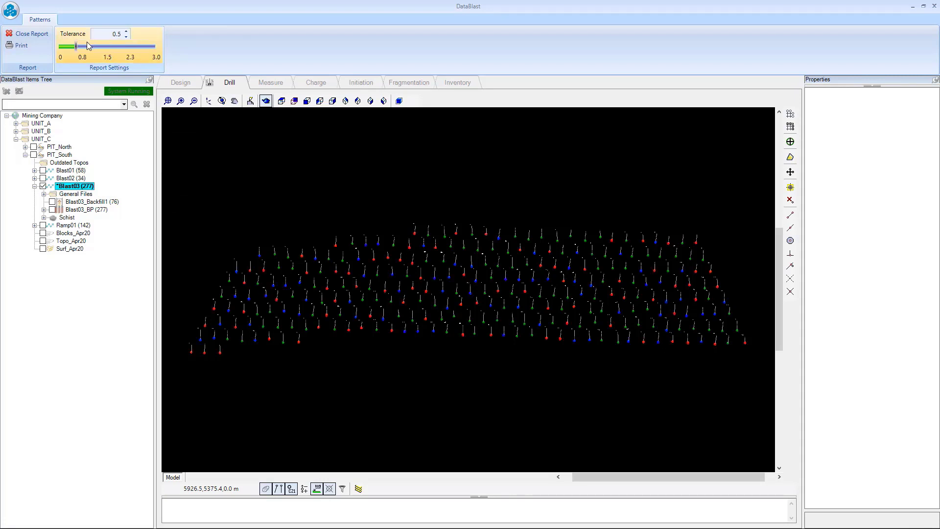
scroll(366, 293, "up", 1)
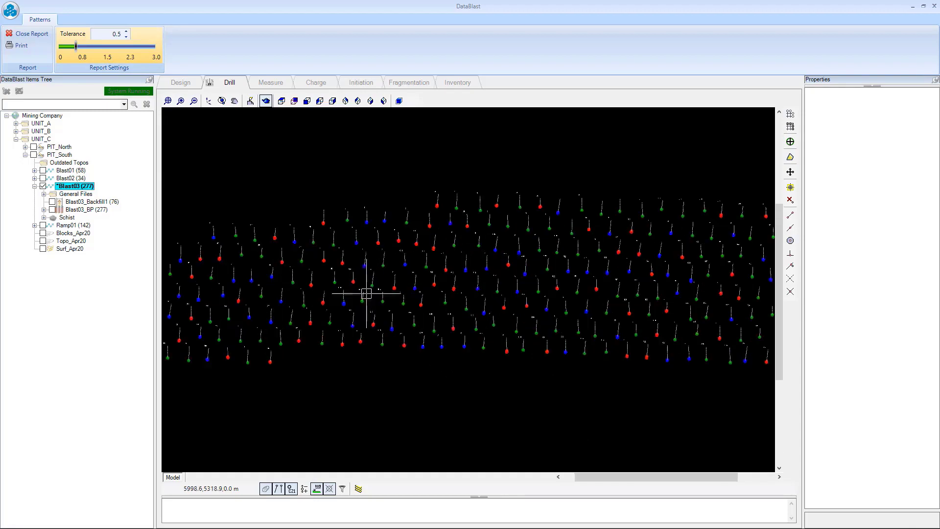
left_click(222, 100)
mouse_move(449, 330)
left_mouse_down()
mouse_move(436, 292)
mouse_move(449, 216)
mouse_move(445, 321)
mouse_move(417, 290)
mouse_move(413, 277)
mouse_move(527, 323)
mouse_move(480, 336)
mouse_move(392, 313)
mouse_move(462, 334)
left_mouse_up()
scroll(396, 314, "up", 3)
scroll(429, 339, "down", 2)
left_click_drag(365, 257, 395, 267)
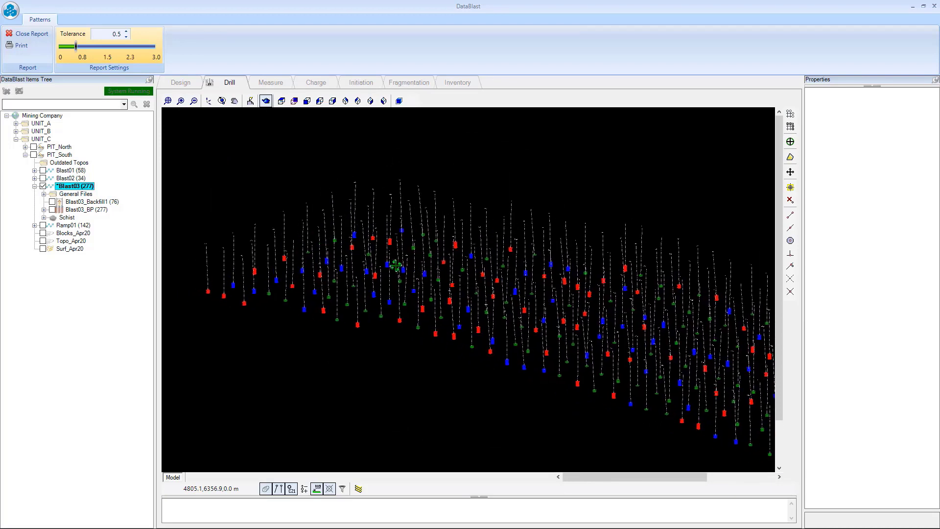
Examine the coloured hole toes from one end of Blast03 to the other, and close the 3D report
scroll(275, 270, "up", 3)
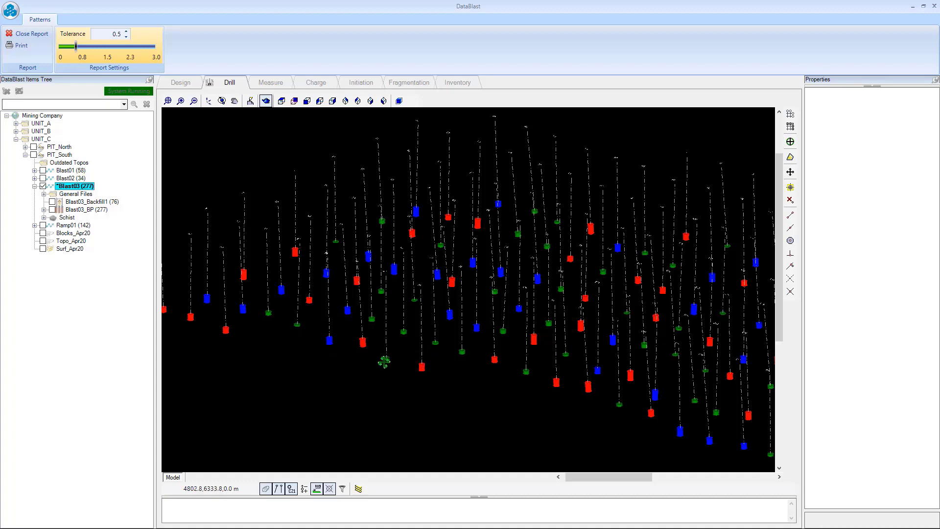
scroll(382, 343, "down", 3)
left_click_drag(602, 346, 294, 242)
scroll(526, 338, "up", 3)
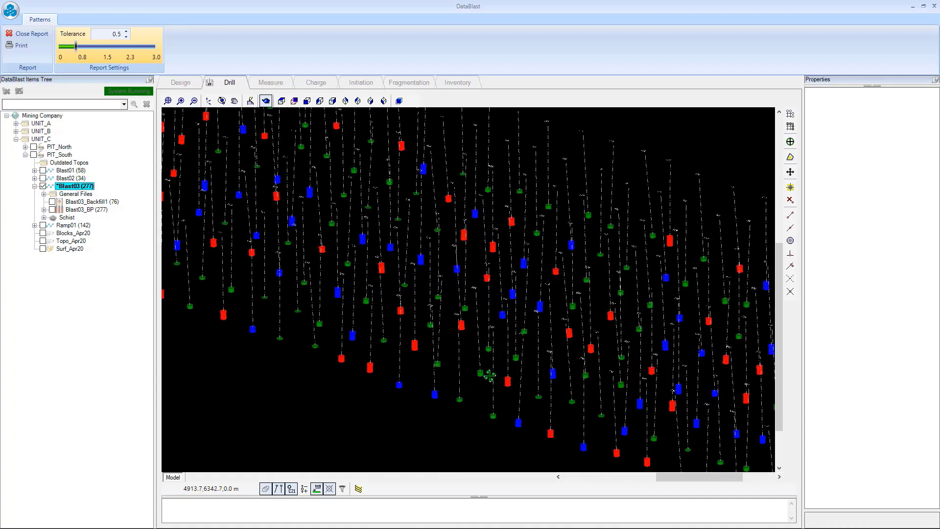
scroll(476, 365, "down", 3)
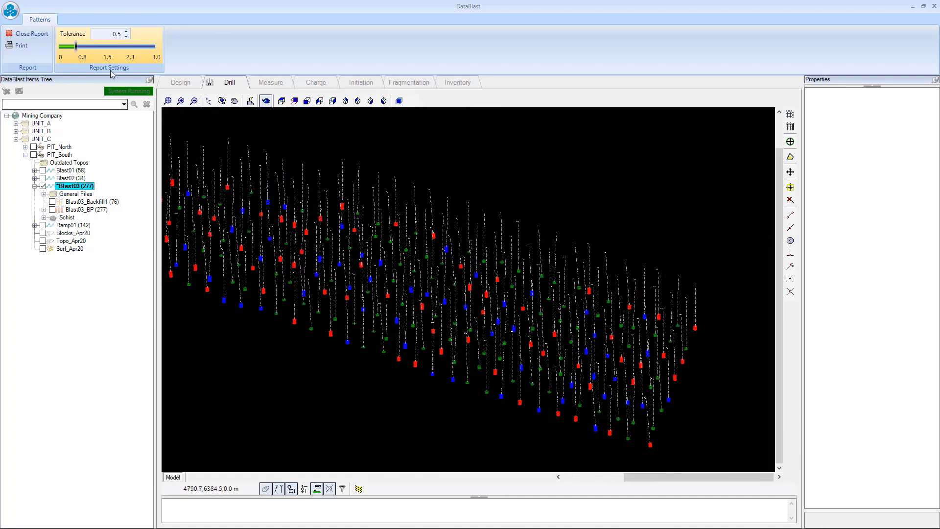
left_click(31, 34)
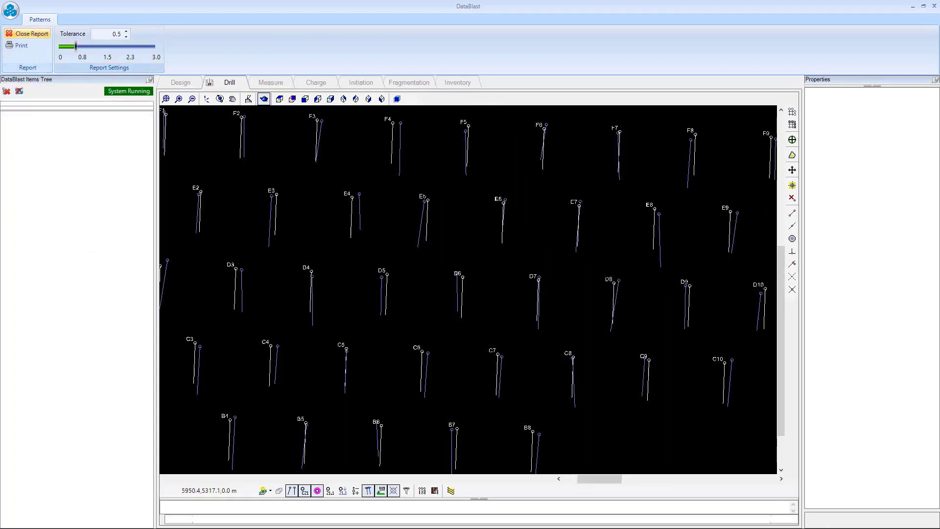
Generate the Accurate Drill Text Report for Blast03 and review its hole count table and the depth, collar and toe accuracy charts
left_click(68, 20)
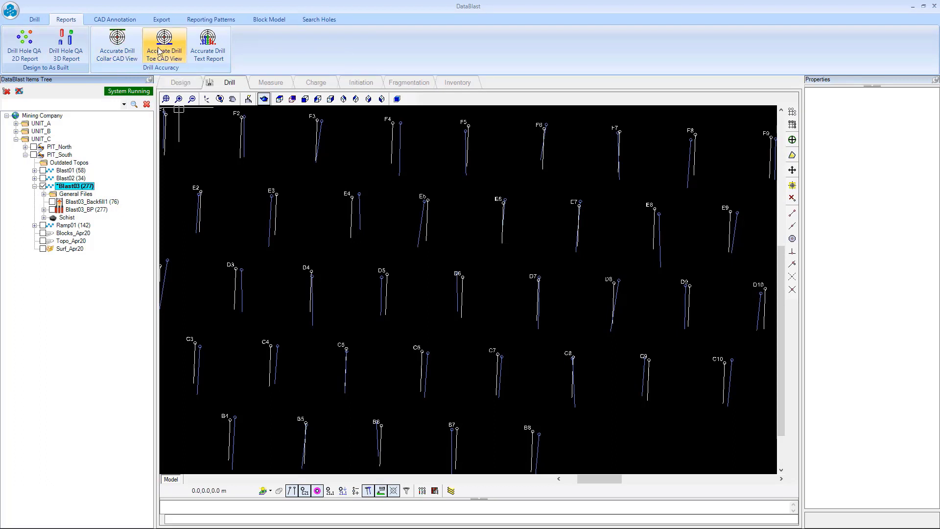
left_click(209, 43)
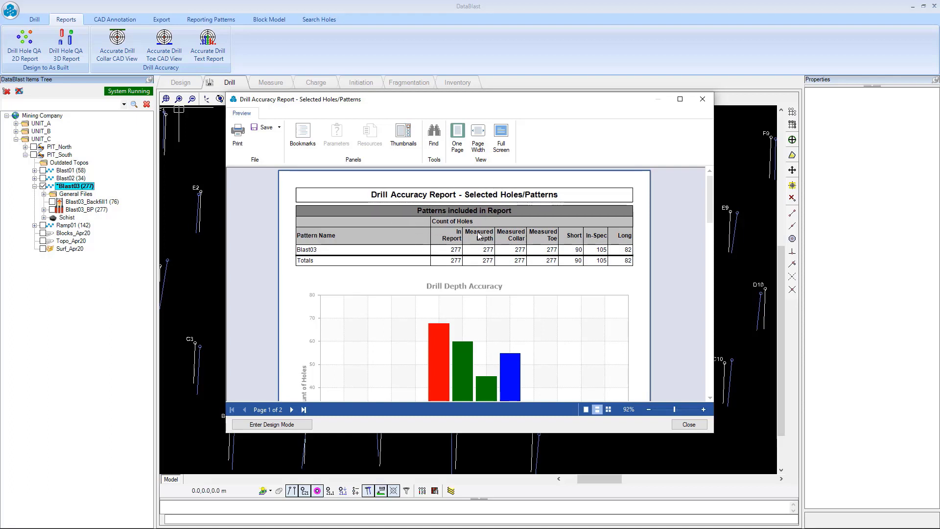
scroll(419, 227, "down", 2)
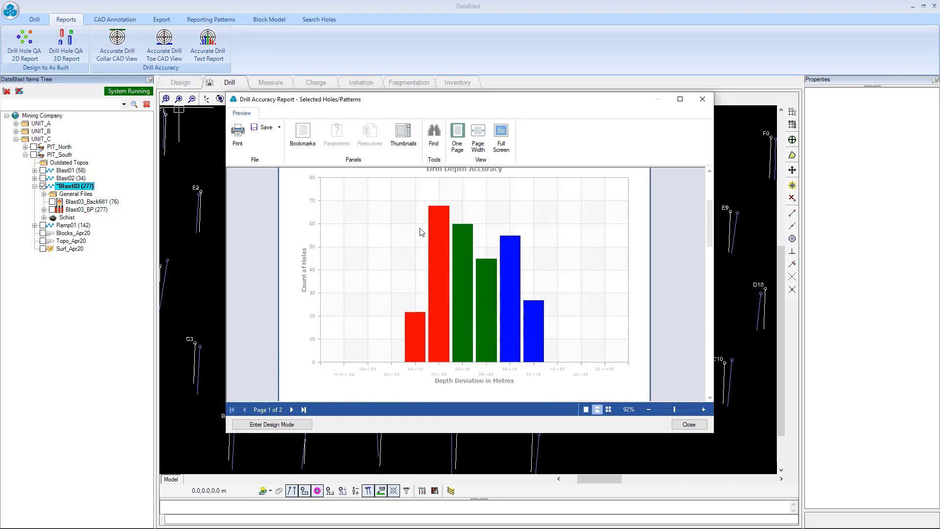
scroll(419, 229, "up", 2)
scroll(451, 251, "down", 2)
scroll(418, 262, "up", 1)
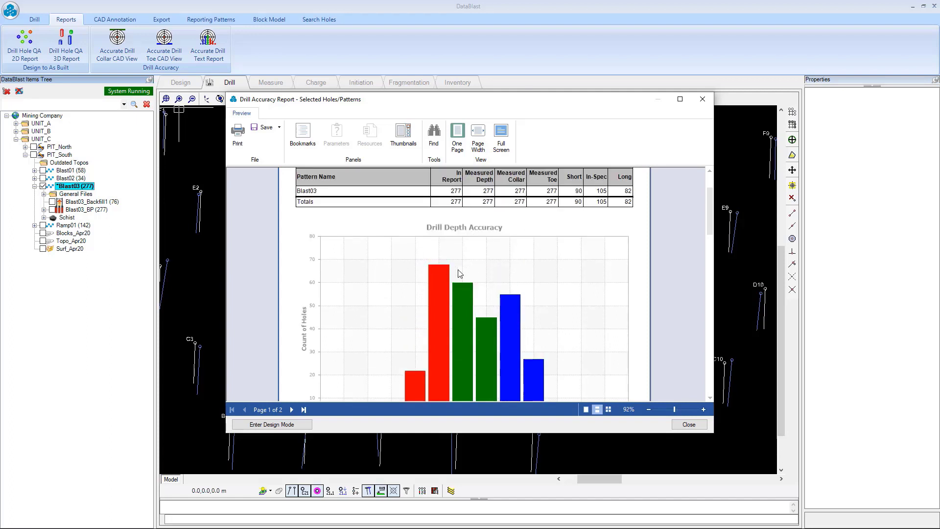
scroll(415, 304, "down", 1)
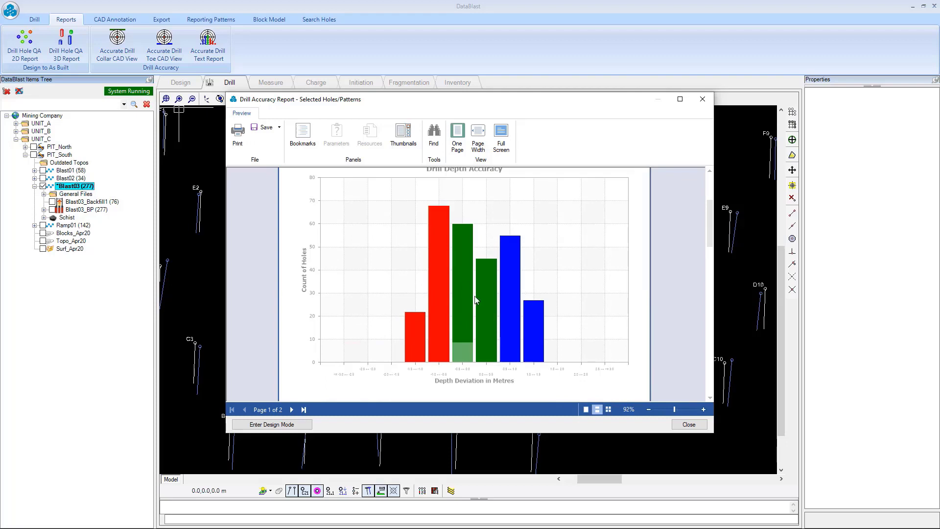
scroll(474, 286, "down", 5)
scroll(475, 286, "down", 5)
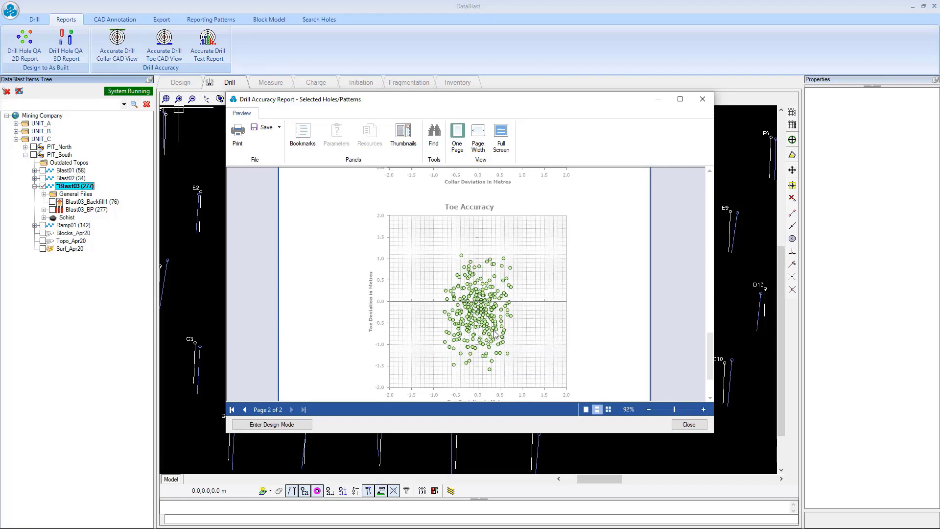
Compare the collar and toe accuracy charts of the Drill Accuracy Report, and close the report
scroll(505, 335, "down", 2)
scroll(538, 313, "up", 4)
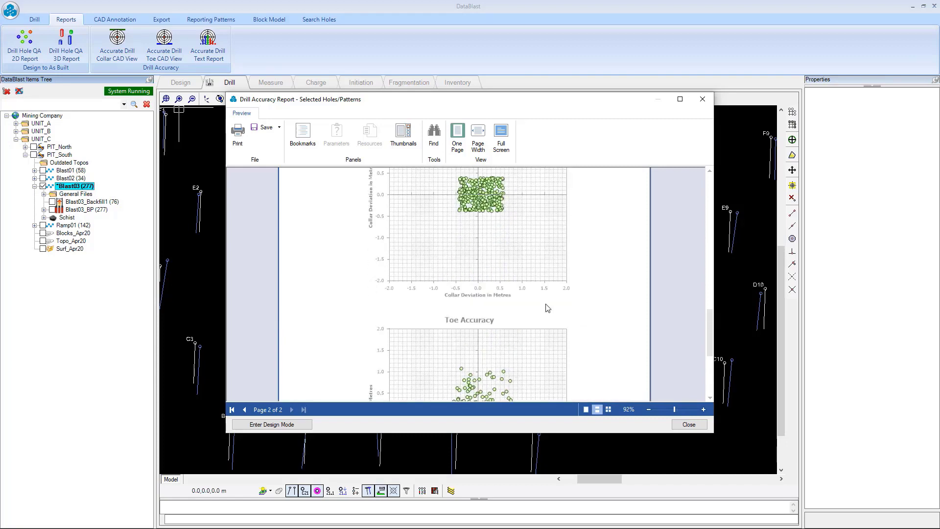
left_click(702, 99)
scroll(301, 303, "down", 4)
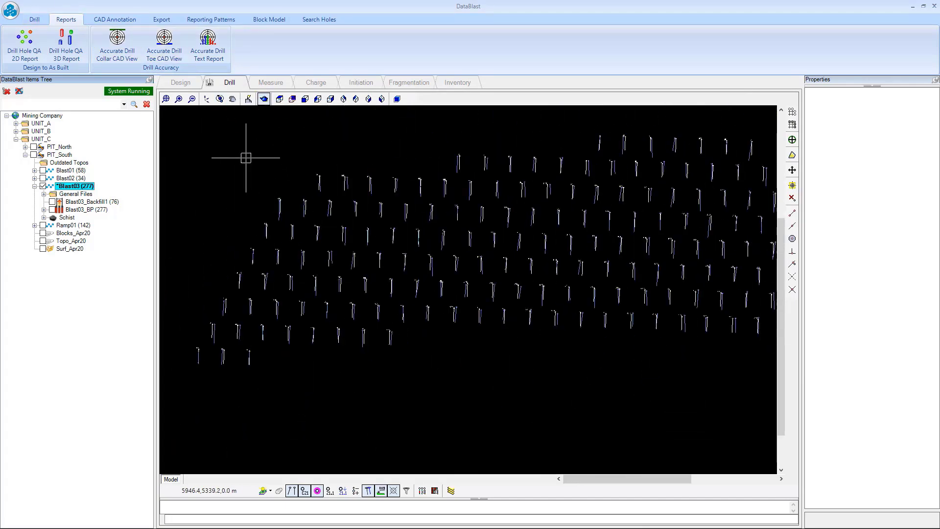
Switch to the Measure stage and bring the whole Blast03 pattern into view
left_click(274, 84)
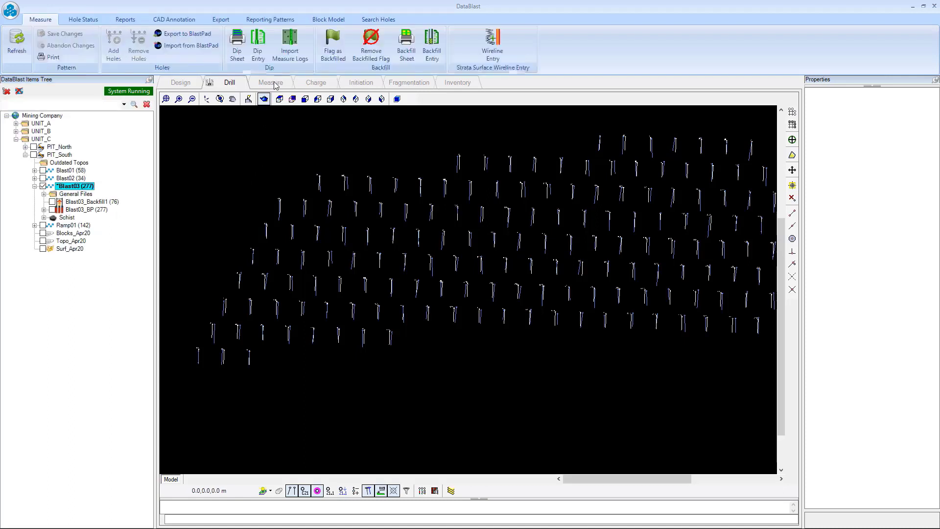
left_click_drag(434, 286, 374, 281)
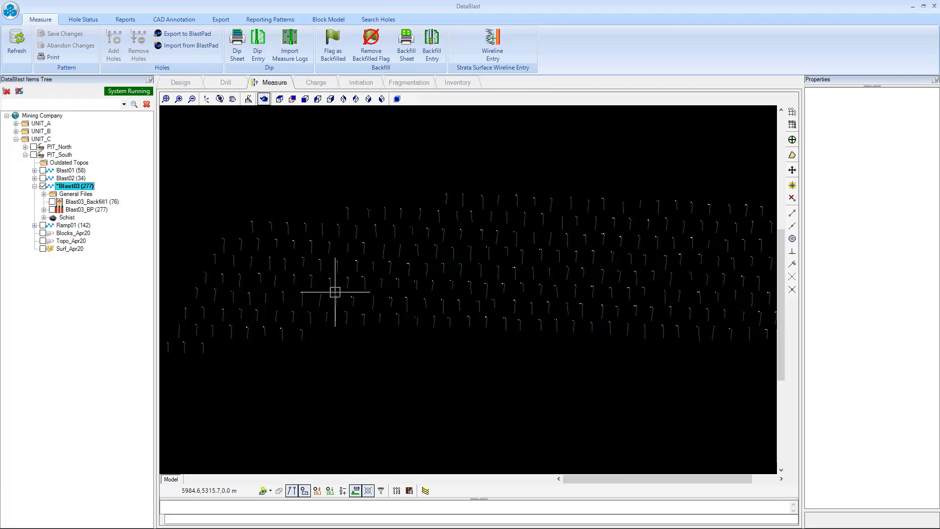
scroll(342, 250, "down", 2)
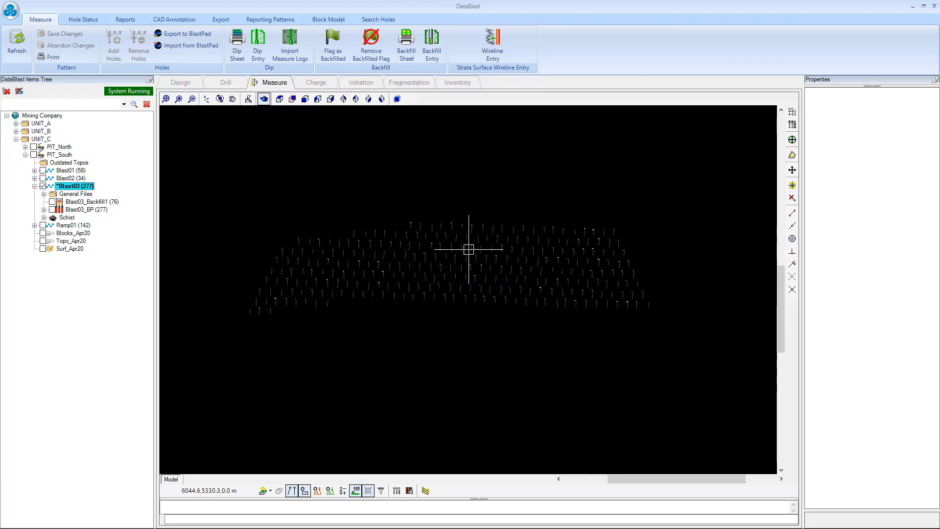
left_click_drag(438, 249, 448, 258)
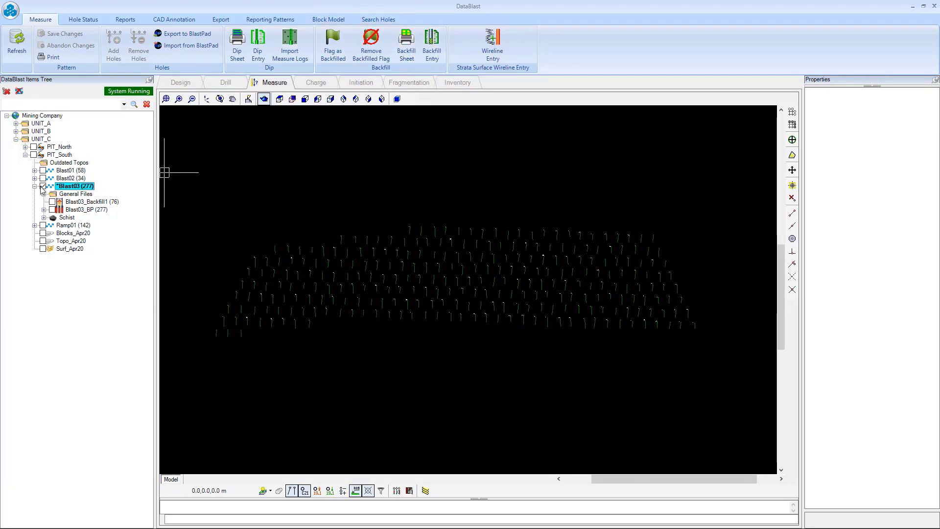
Display only the Blast03_Backfill1 holes in place of Blast03, and turn on the pattern's boundary and name label
left_click(53, 202)
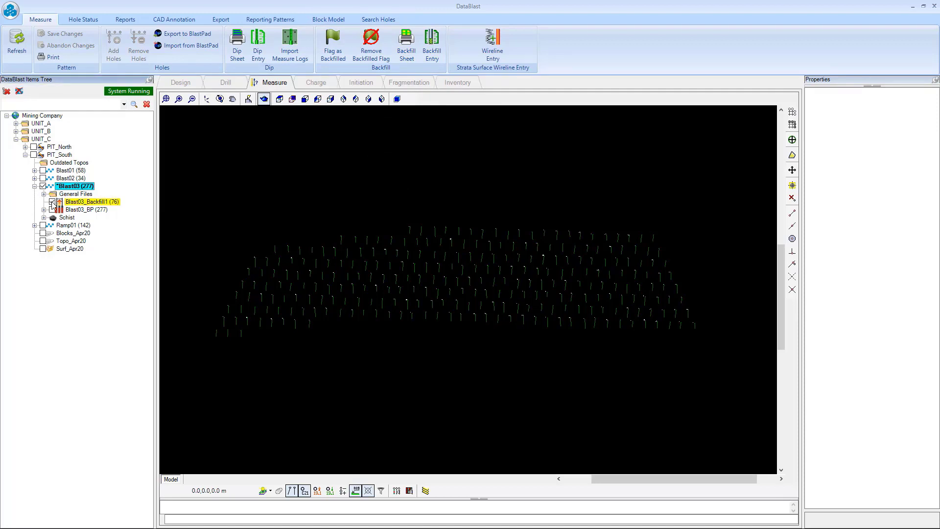
left_click(43, 186)
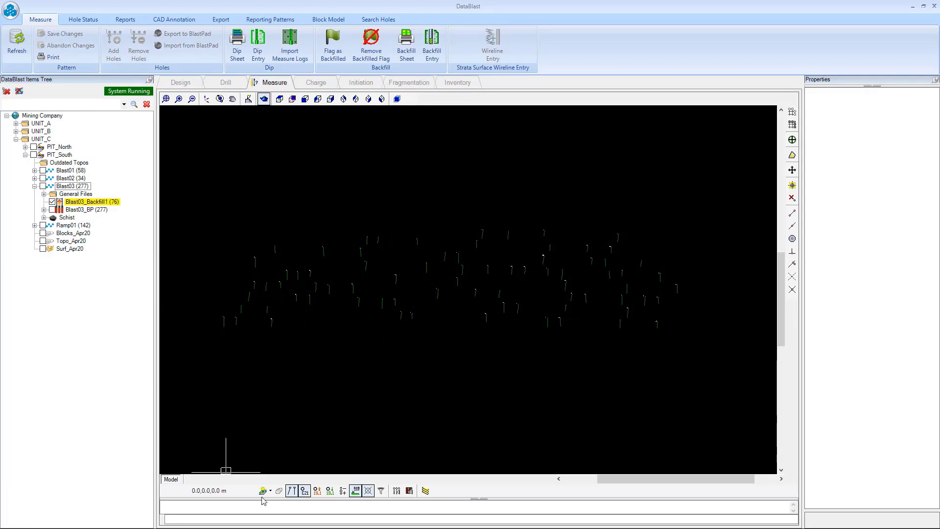
left_click(278, 490)
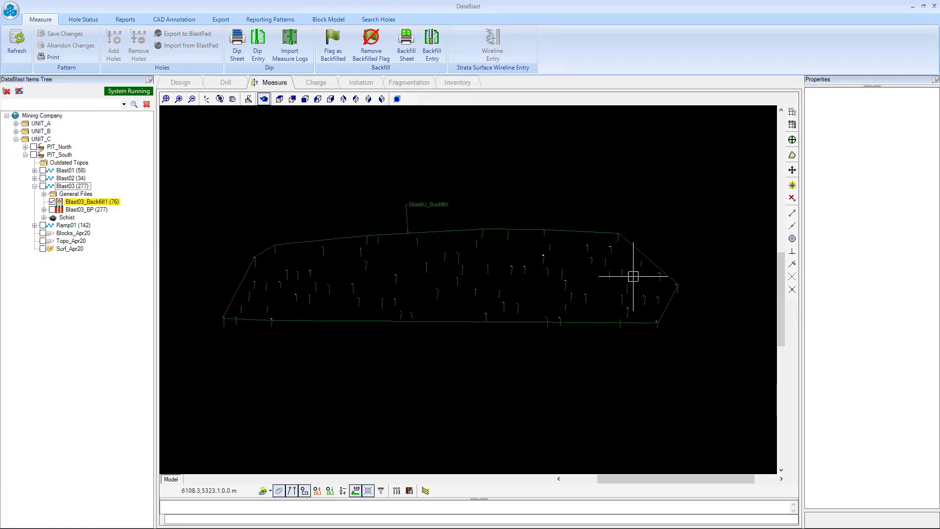
scroll(661, 277, "up", 4)
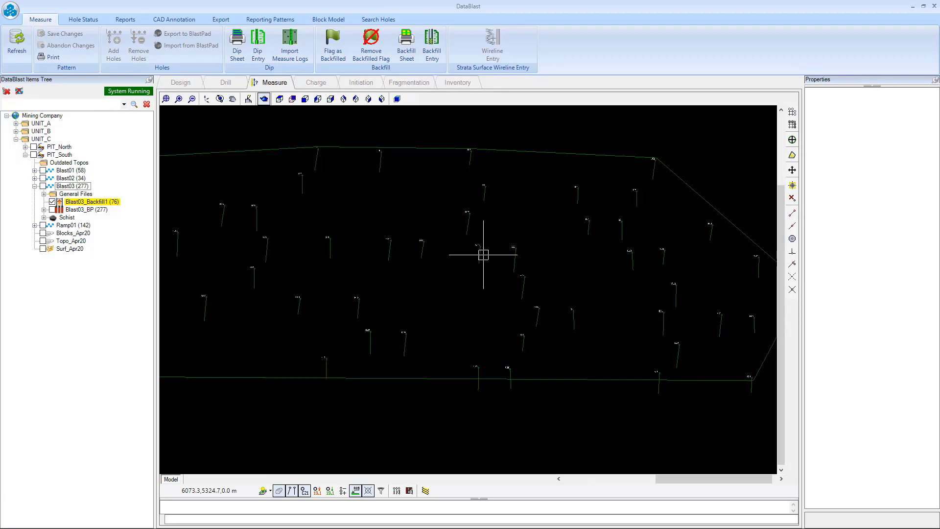
scroll(483, 254, "down", 3)
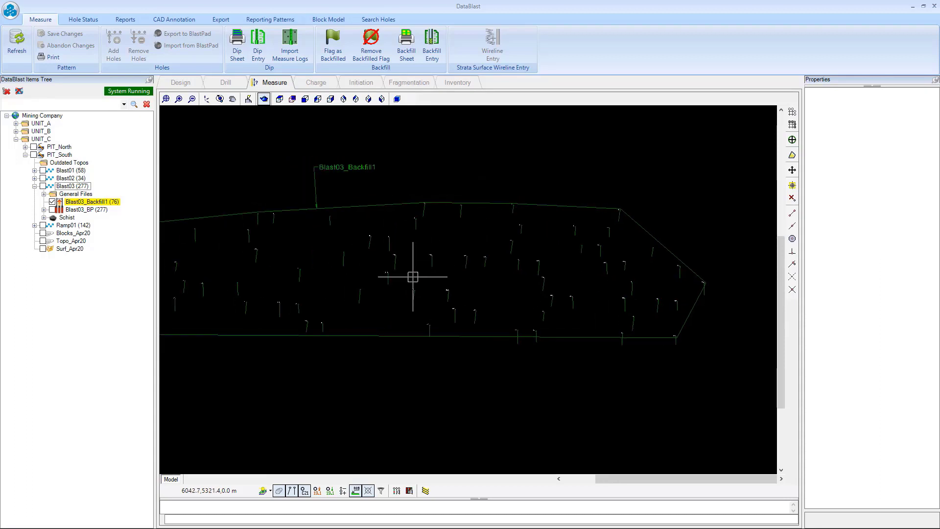
Generate the Backfill Sheet for Blast03_Backfill1, review its depth, backfill amount and check columns, and close it
left_click(406, 44)
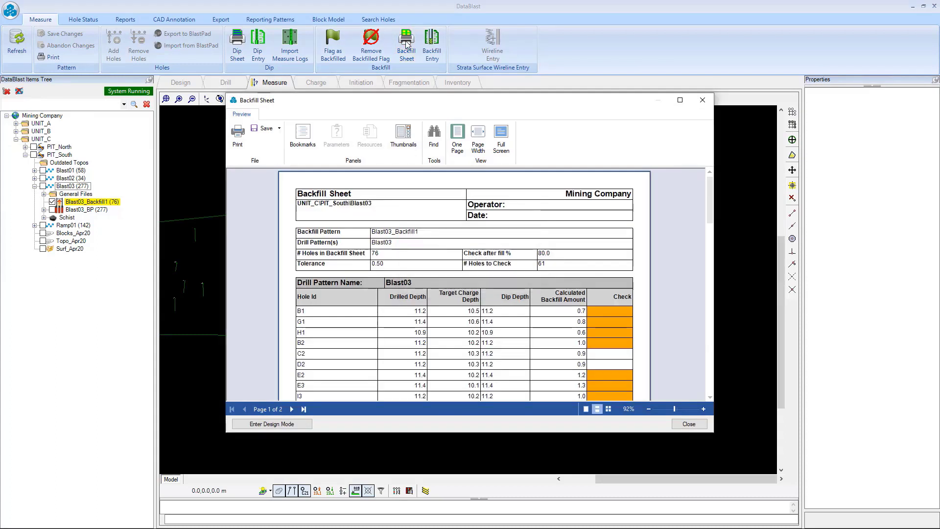
scroll(597, 304, "down", 3)
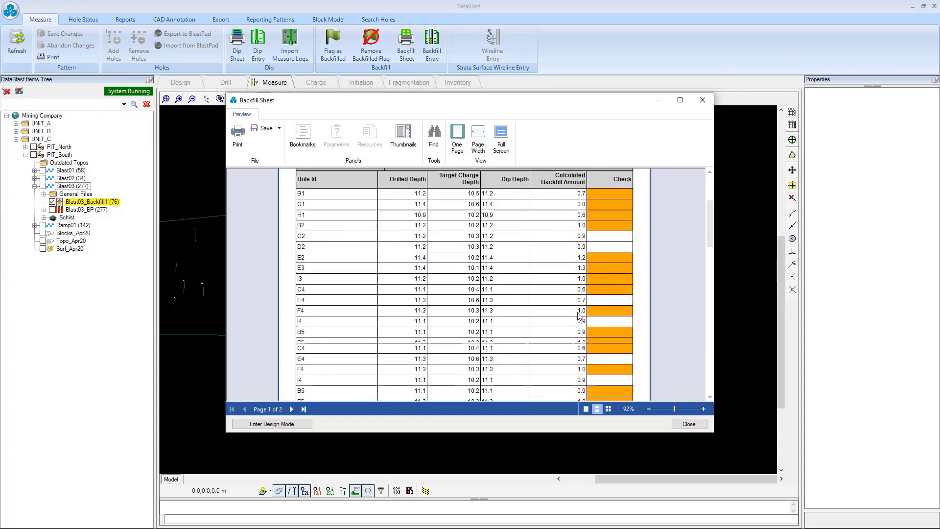
scroll(537, 350, "up", 3)
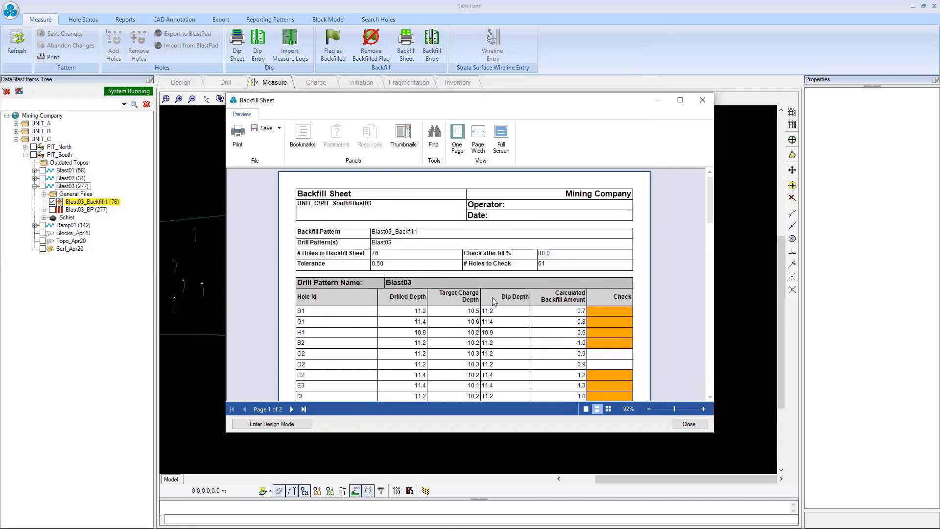
left_click(701, 102)
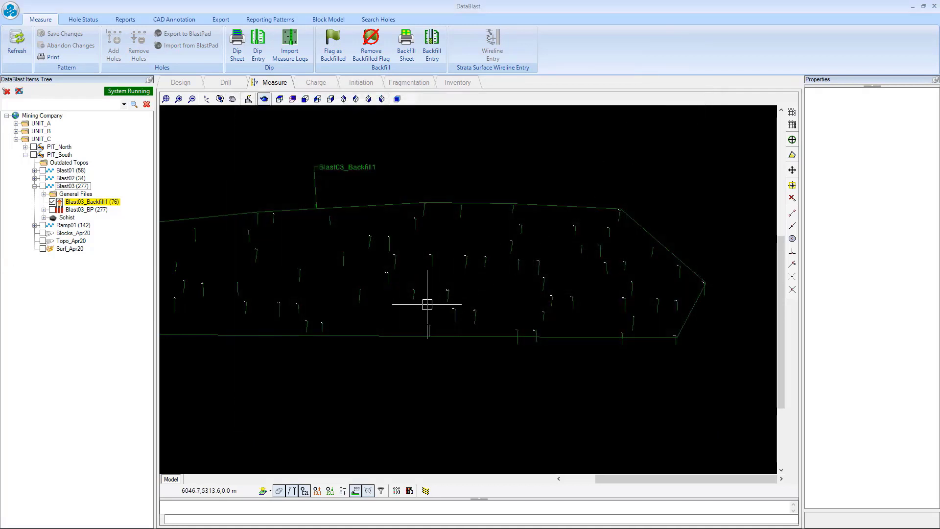
left_click_drag(425, 307, 368, 305)
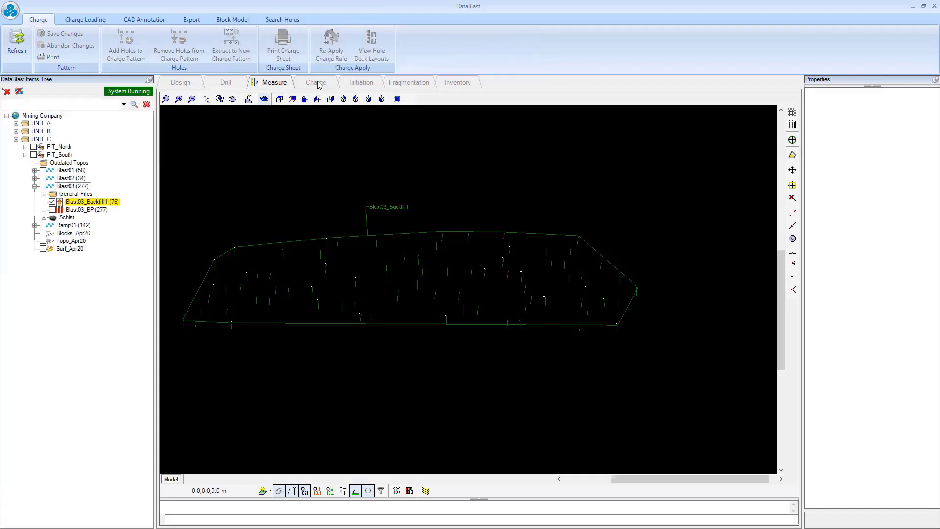
In the Charge stage, hide Blast03_Backfill1 and display the Blast03_CP charge pattern from under Blast03_BP
left_click(52, 201)
left_click(44, 209)
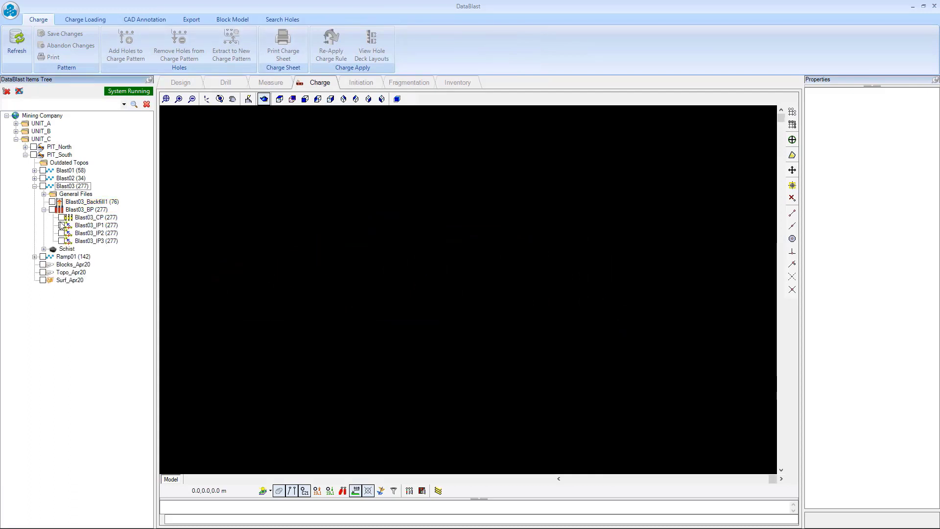
left_click(61, 217)
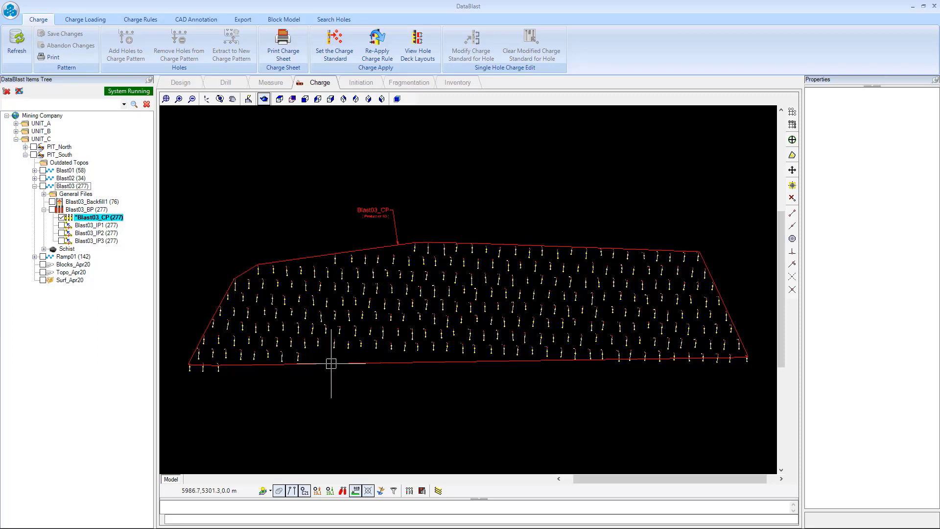
scroll(280, 284, "down", 3)
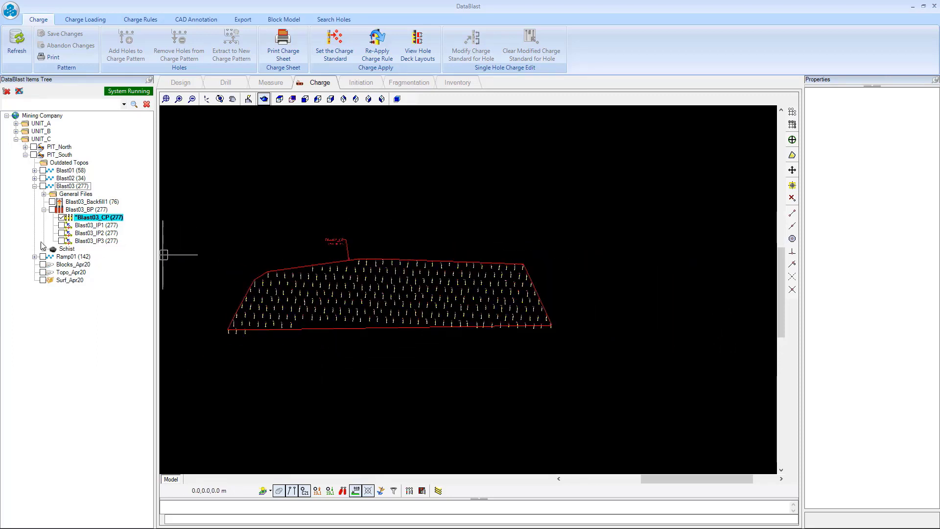
Display the Topo_Apr20 lines and locate the ramp block outline along the pit wall
left_click(43, 273)
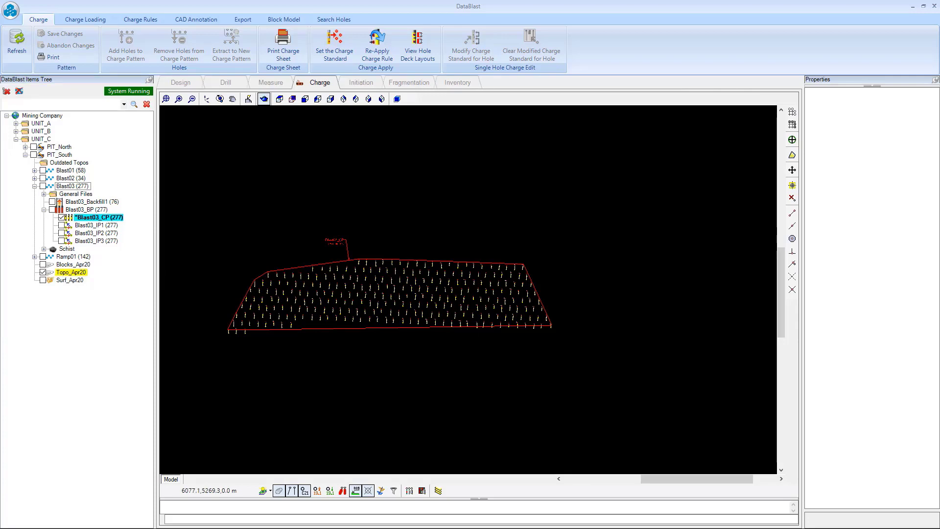
scroll(435, 365, "down", 3)
left_click_drag(396, 313, 386, 34)
scroll(386, 33, "down", 1)
scroll(277, 275, "up", 2)
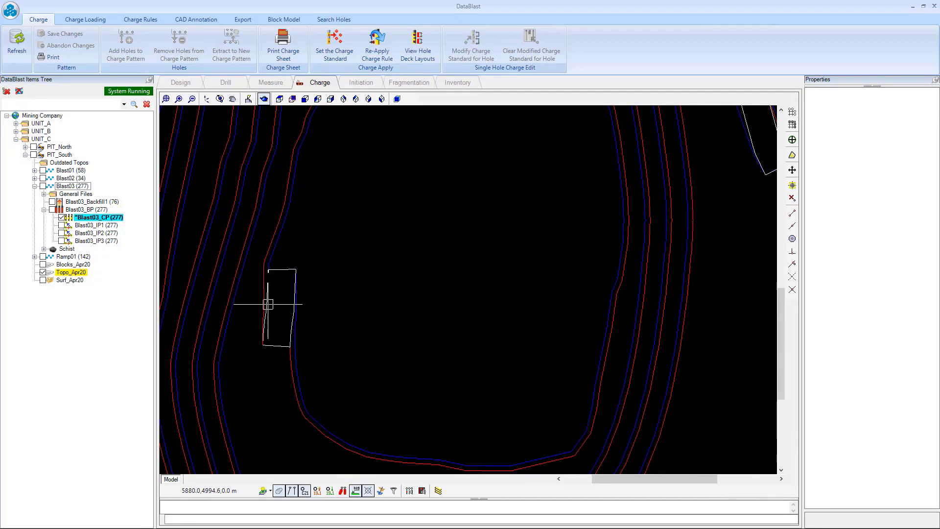
Hide the Blast03_CP charge pattern and display the Ramp01 holes close up inside the ramp outline
left_click(61, 218)
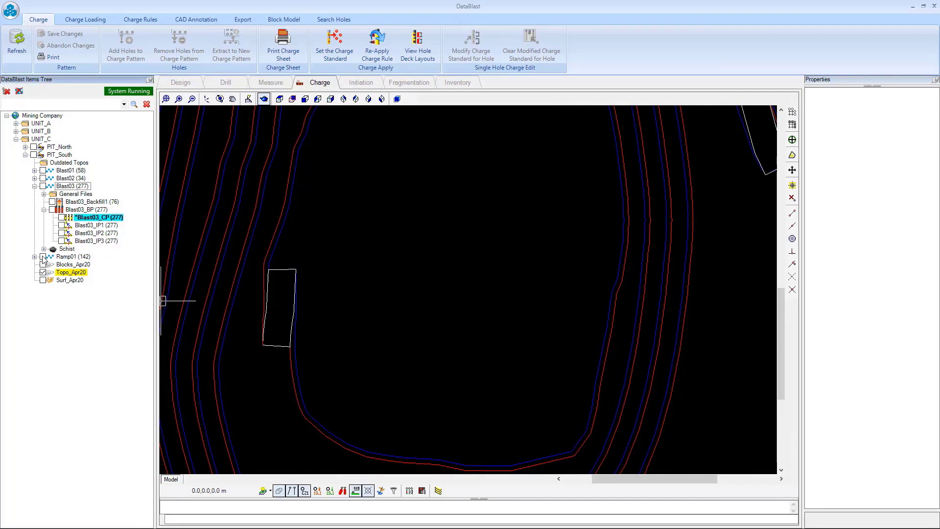
left_click(43, 257)
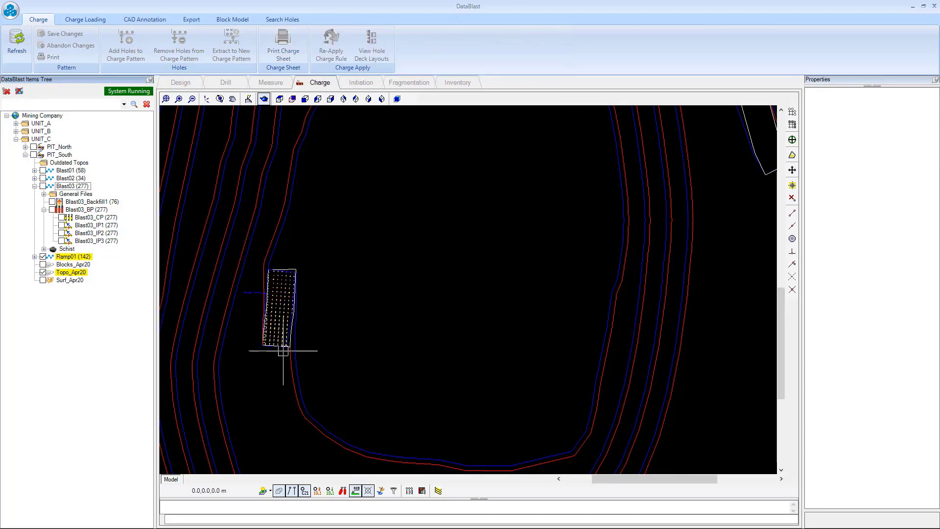
scroll(262, 323, "up", 5)
scroll(273, 313, "up", 1)
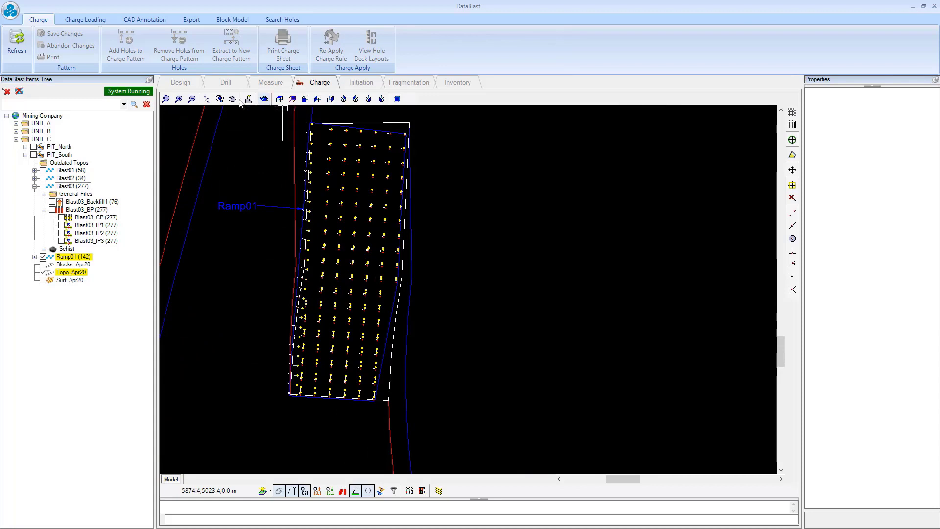
Tilt Ramp01 into a 3D view and turn off the pattern boundary and name label
left_click(221, 99)
left_click_drag(378, 281, 370, 453)
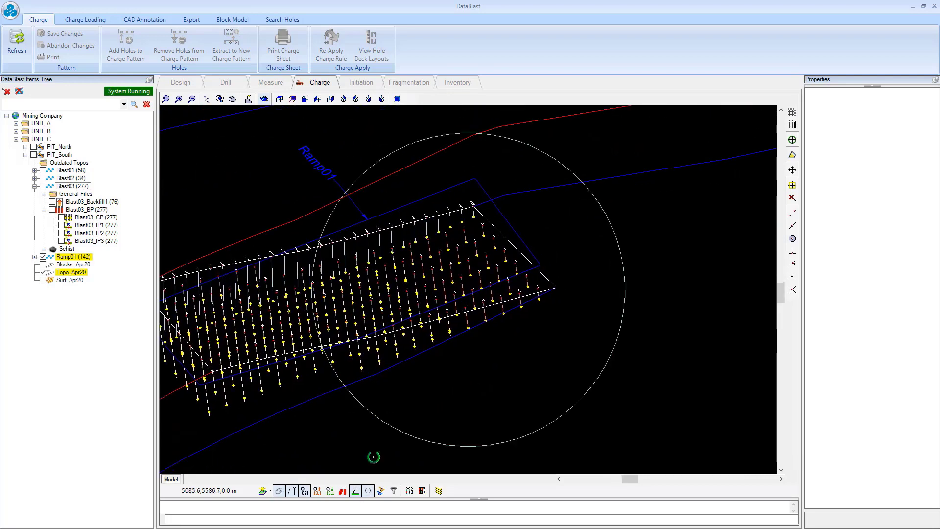
left_click(278, 491)
left_click_drag(377, 357, 385, 354)
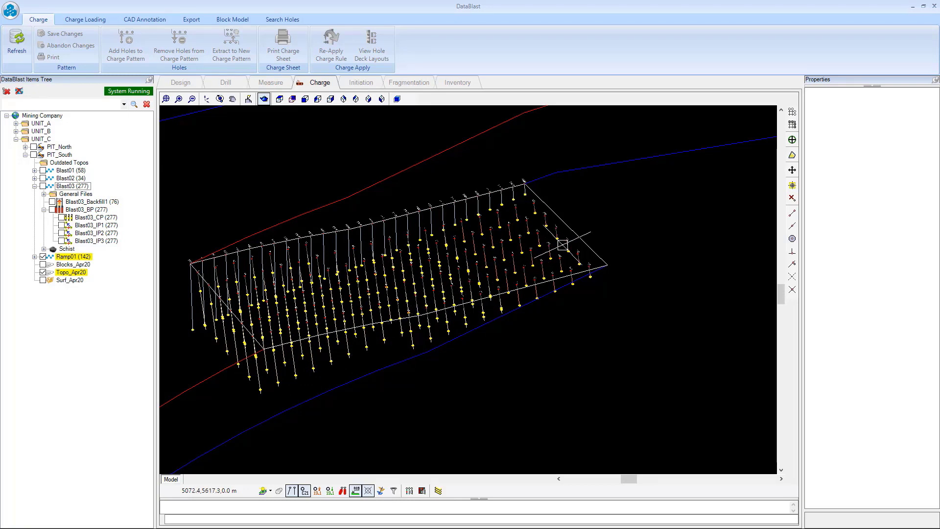
Examine the Ramp01 holes and their charge decks from the shallow end of the ramp to the deep end
scroll(453, 290, "up", 3)
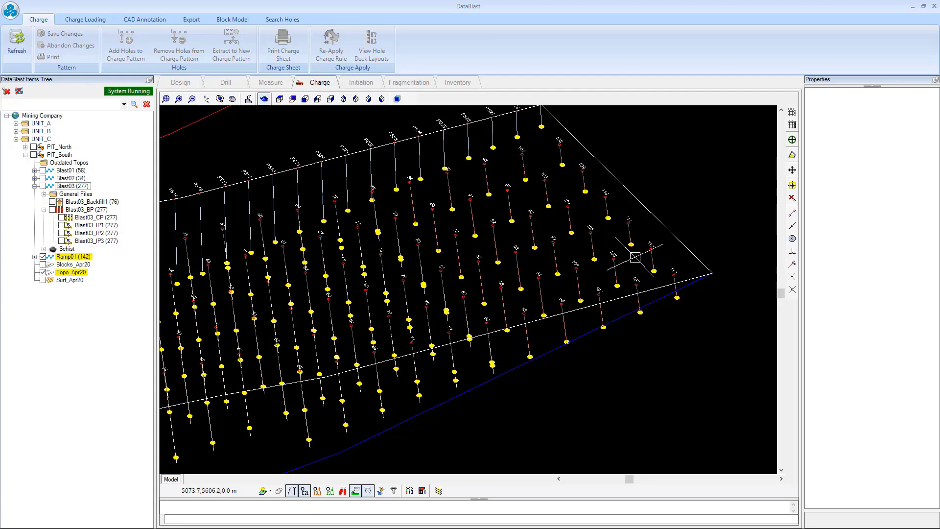
scroll(485, 242, "up", 2)
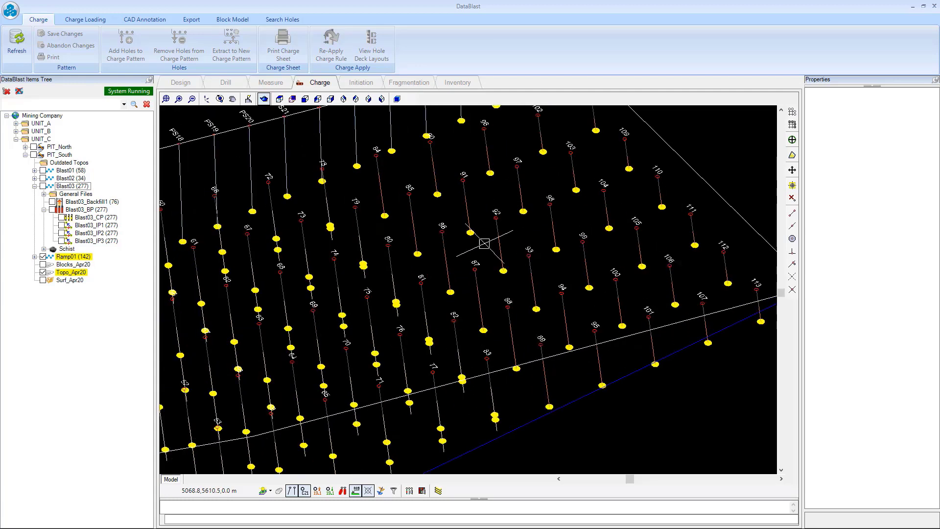
scroll(483, 275, "up", 2)
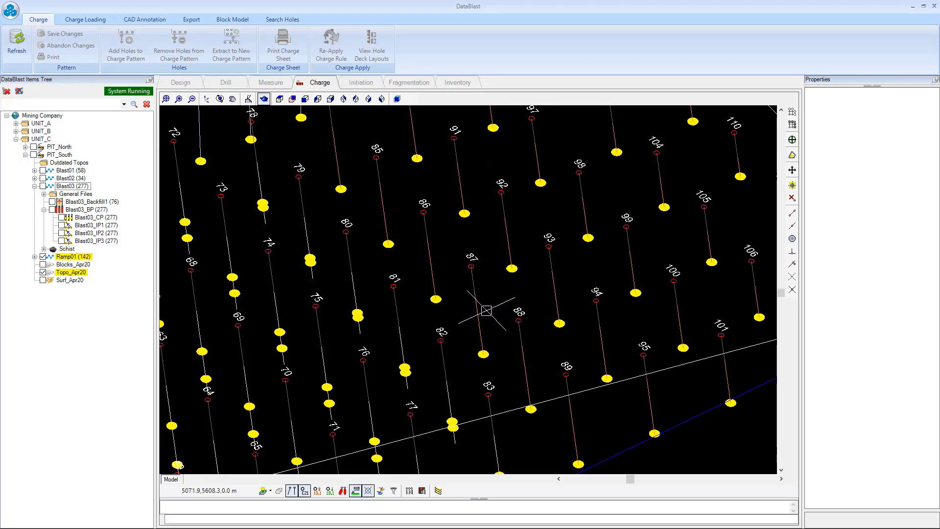
scroll(487, 306, "down", 3)
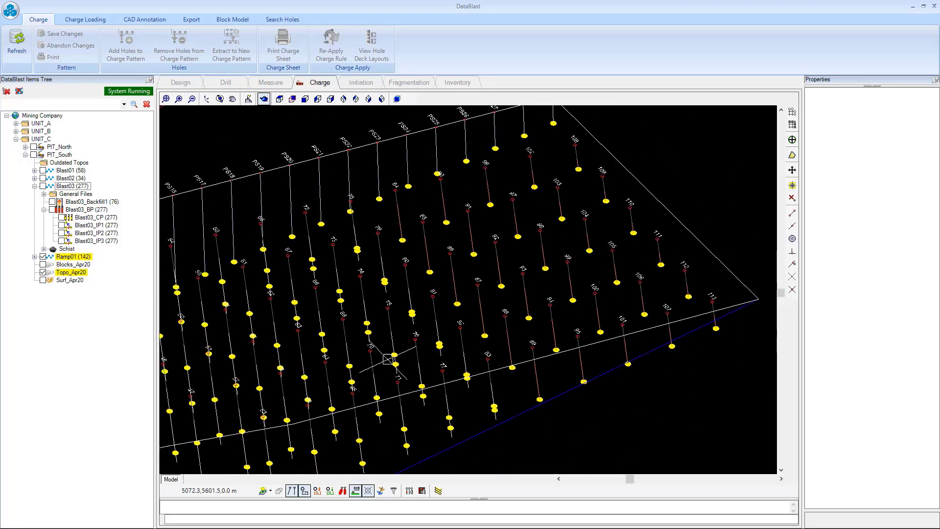
left_click_drag(231, 377, 342, 252)
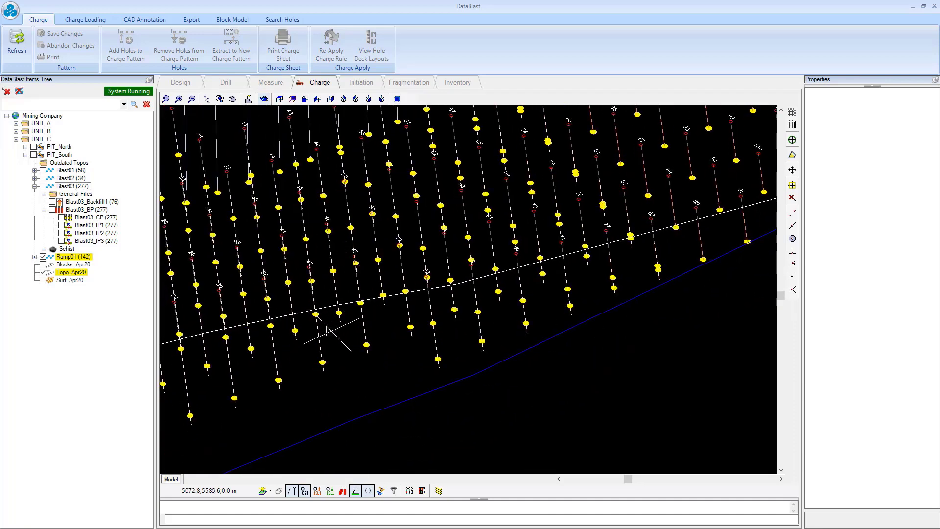
scroll(381, 371, "down", 3)
left_click_drag(203, 437, 268, 423)
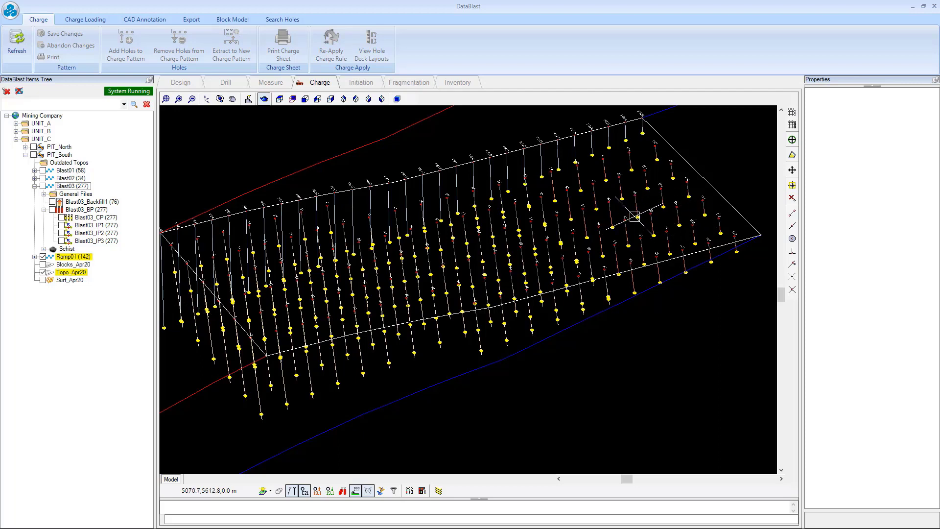
left_click_drag(398, 263, 447, 292)
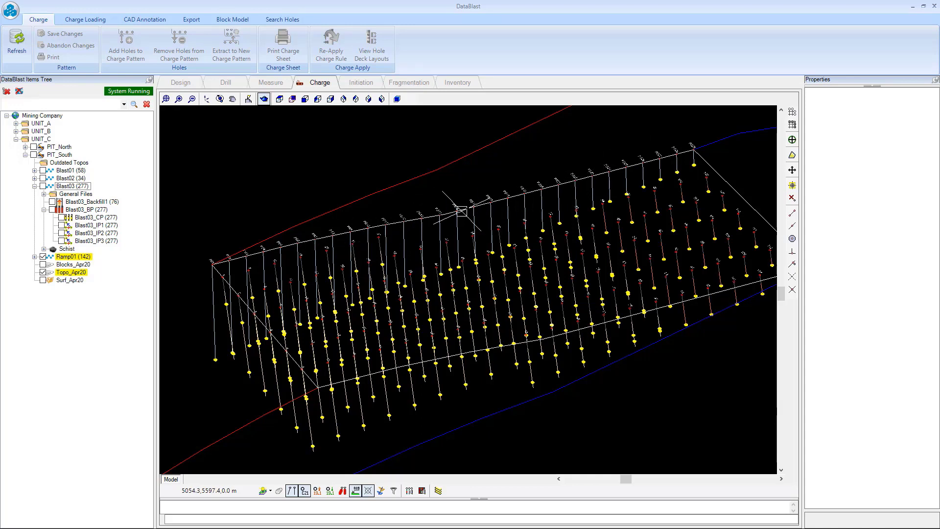
scroll(461, 212, "down", 3)
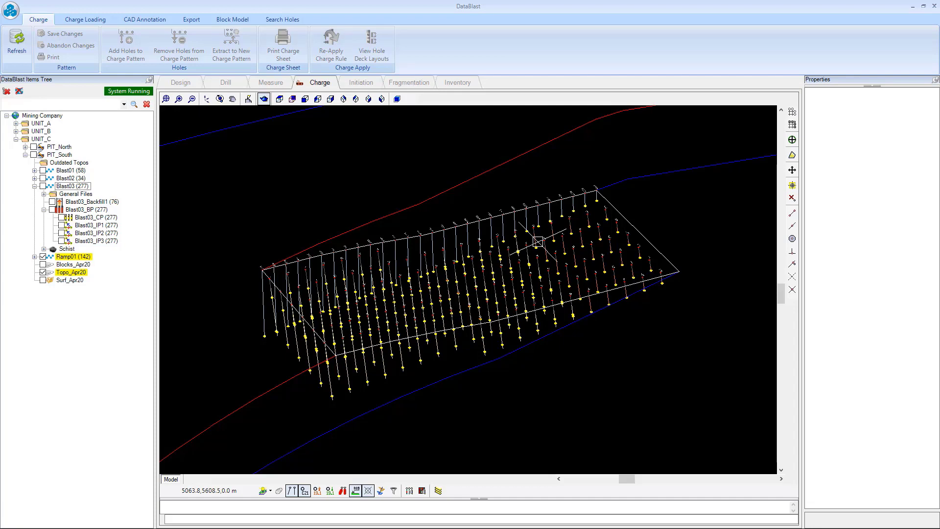
scroll(403, 264, "down", 3)
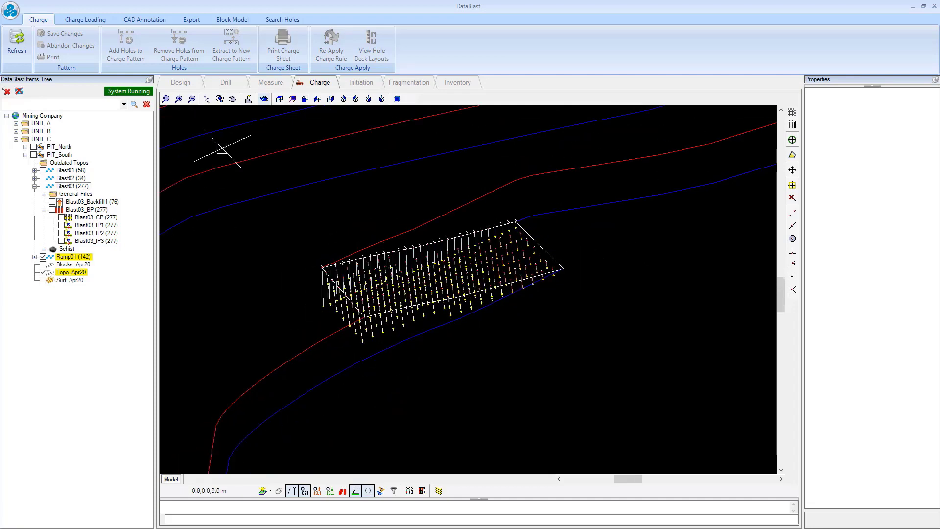
Hide the Ramp01 holes, return to plan view and display the Blast03_BP holes over the Topo_Apr20 lines
left_click(42, 257)
left_click(62, 233)
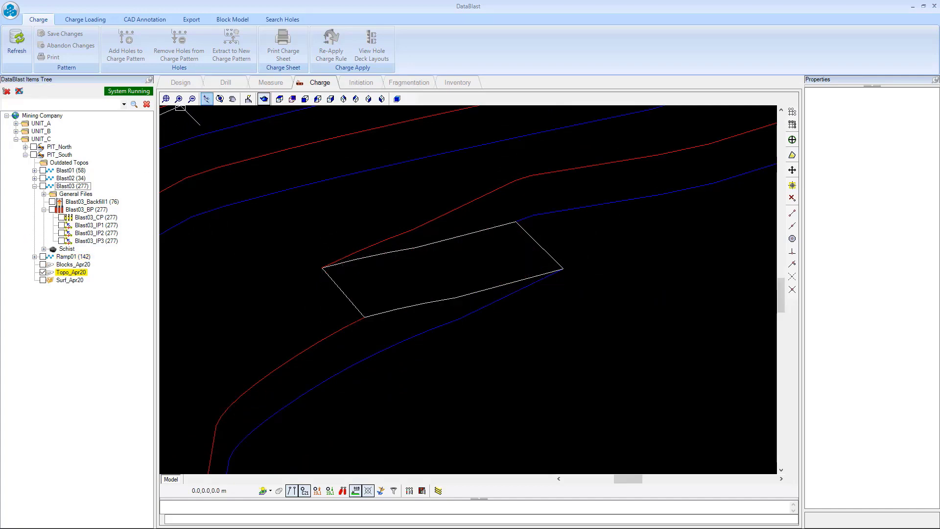
left_click(277, 101)
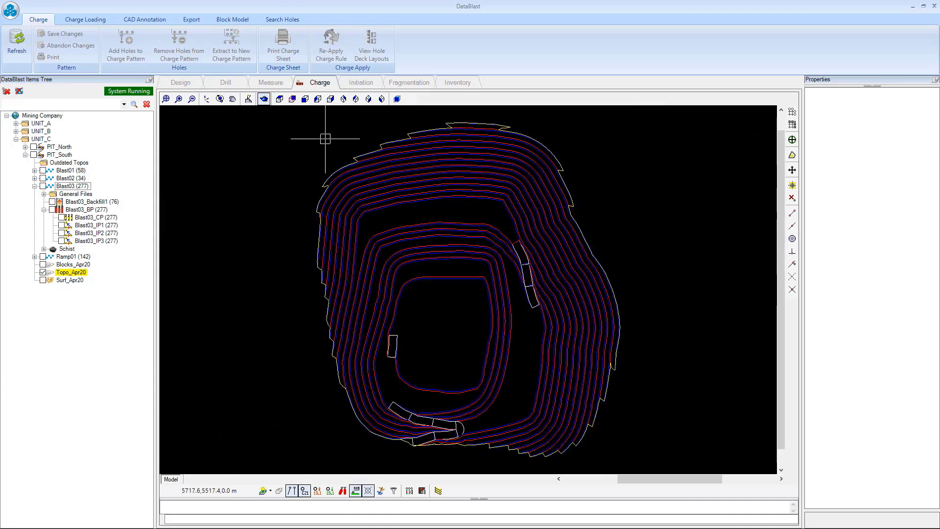
left_click(53, 210)
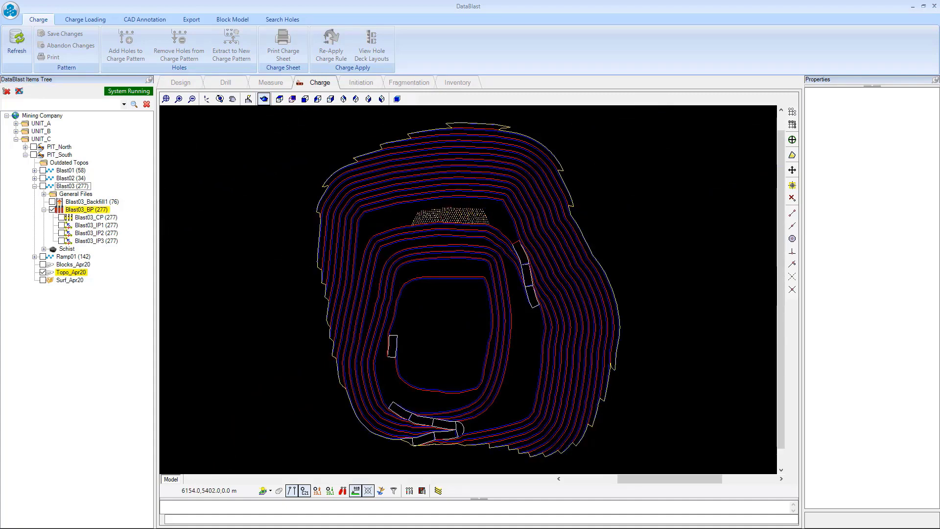
scroll(440, 210, "up", 6)
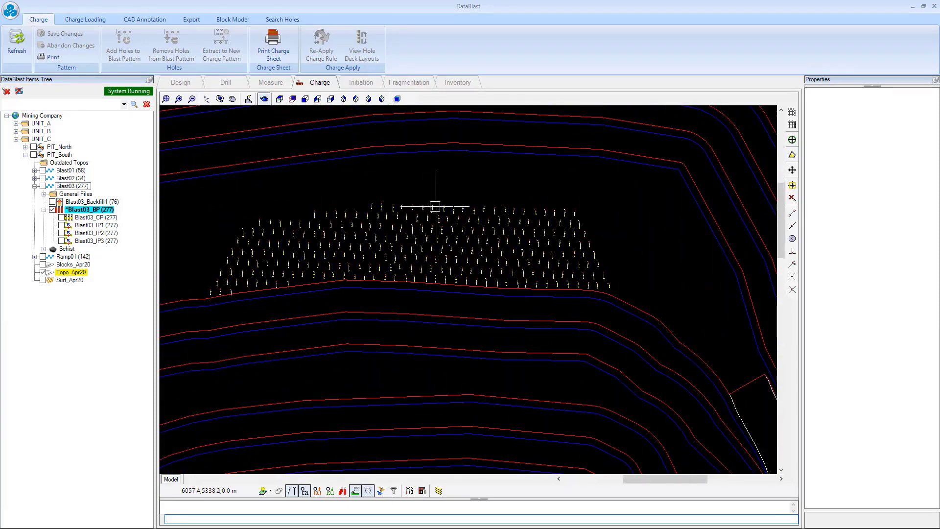
left_click_drag(414, 230, 424, 227)
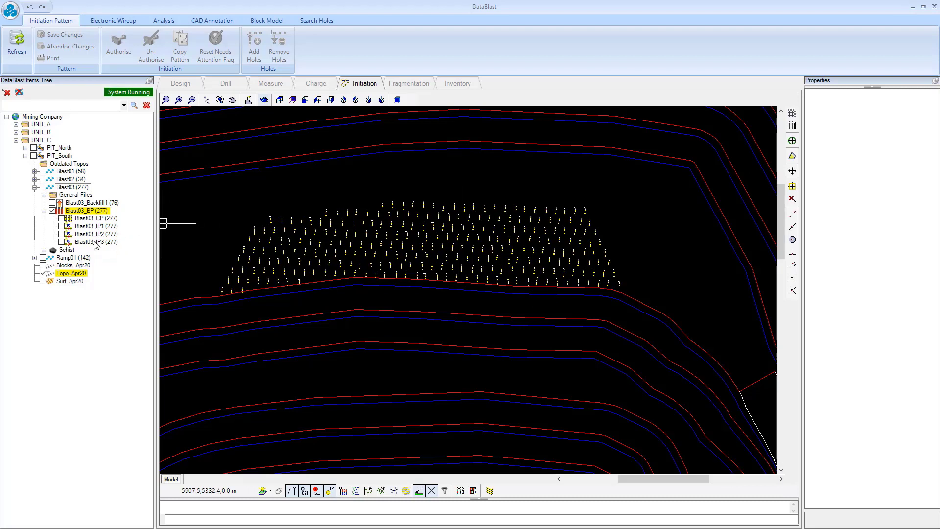
Display the Blast03_IP1 initiation pattern and widen the detonator and cord selection list
left_click(62, 227)
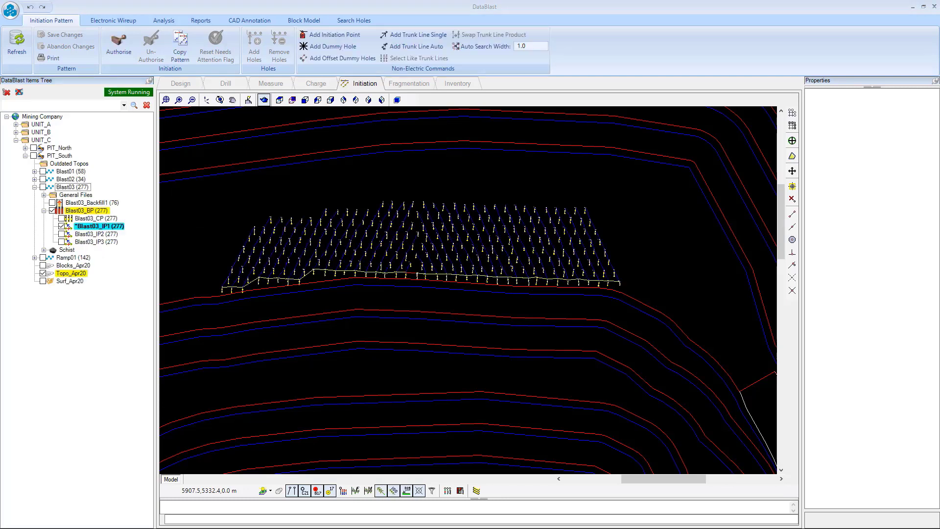
left_click_drag(411, 201, 887, 307)
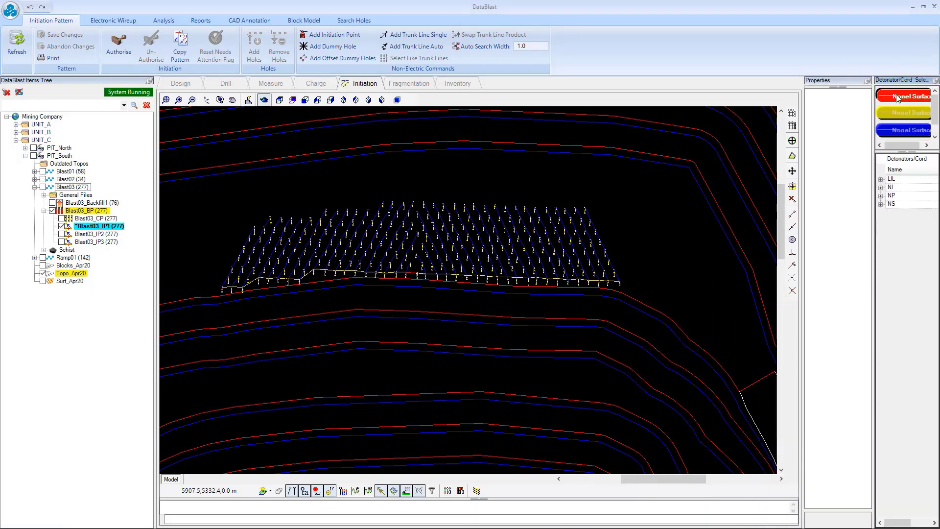
left_click_drag(875, 100, 834, 100)
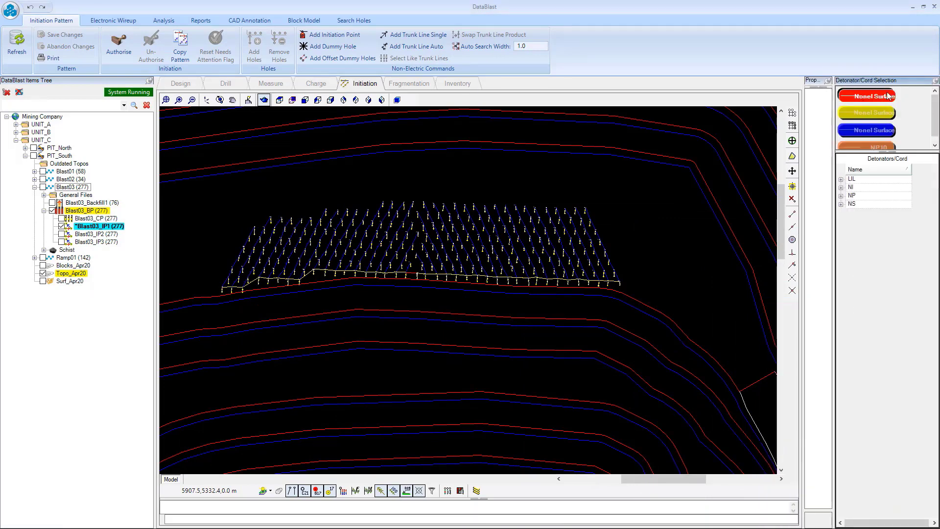
Examine the Blast03_IP1 surface tie-up around the initiation point and show the analysis commands for Blast03_IP3
scroll(372, 260, "up", 2)
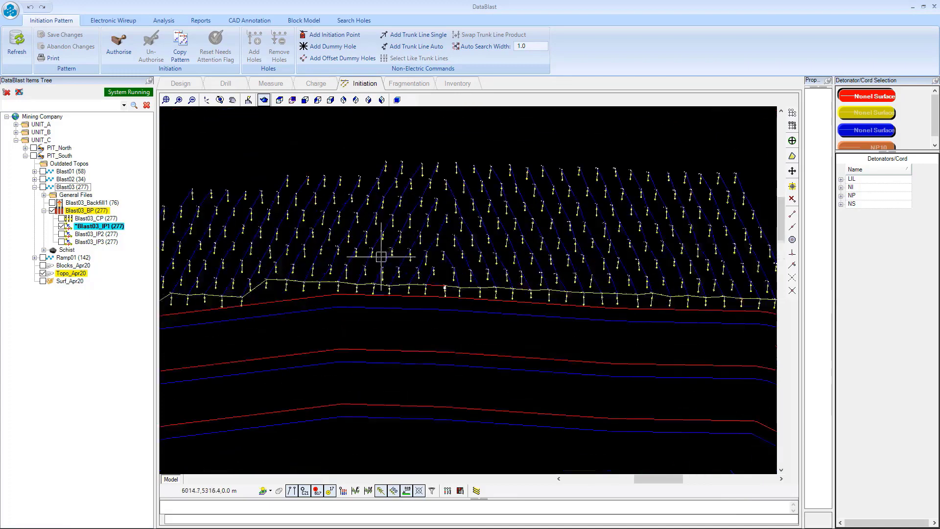
scroll(468, 281, "up", 2)
scroll(425, 282, "up", 2)
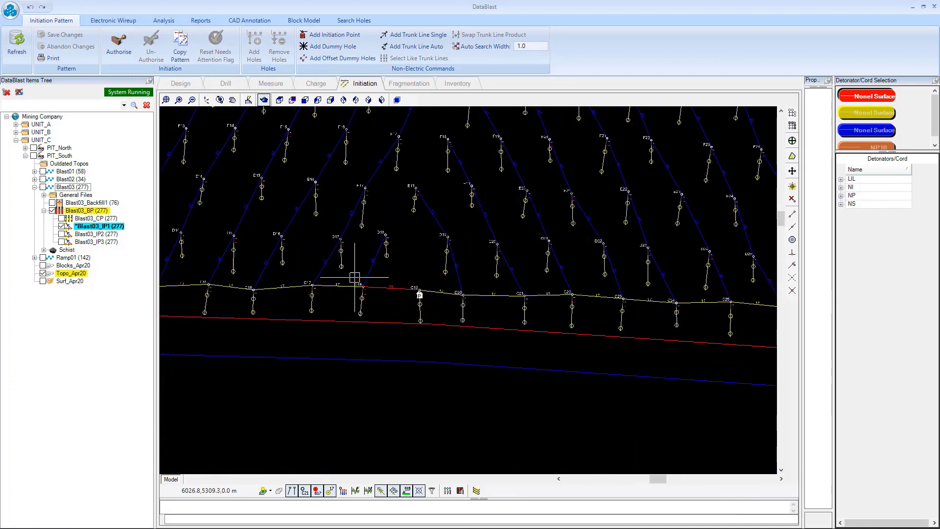
scroll(420, 303, "down", 5)
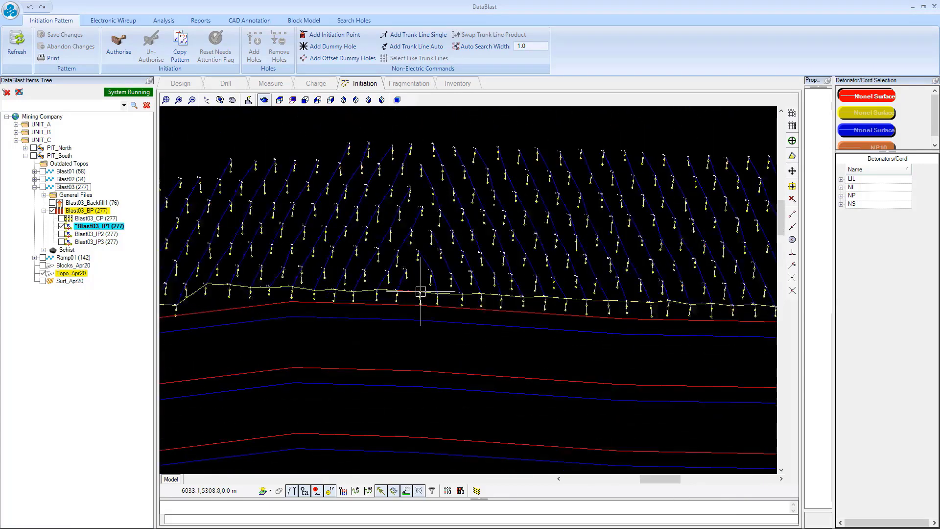
left_click_drag(352, 274, 373, 284)
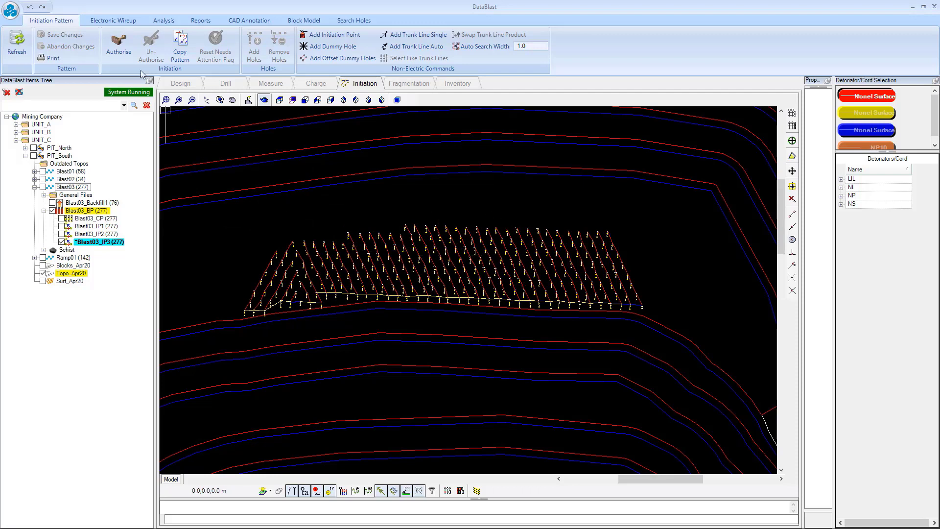
left_click(170, 23)
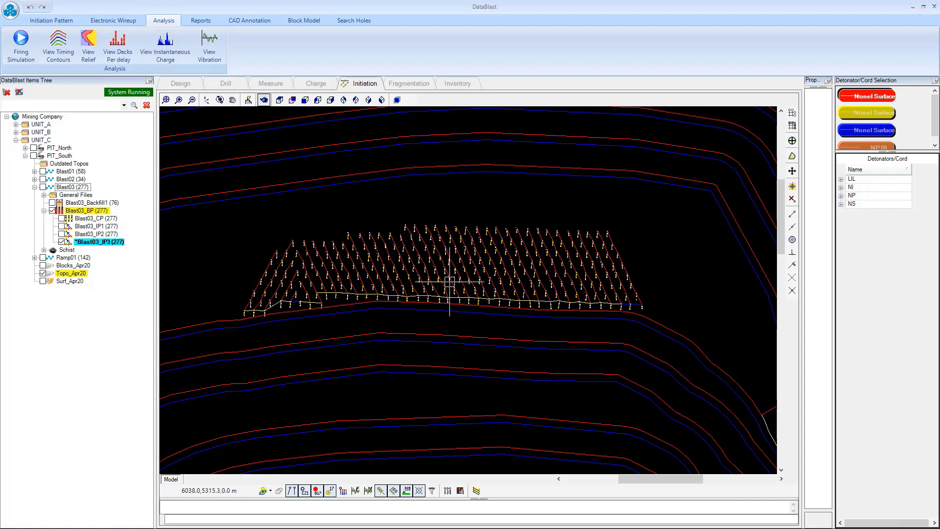
Review the Schist rock type's properties under Blast03 in the Fragmentation module and leave them unedited
left_click(416, 83)
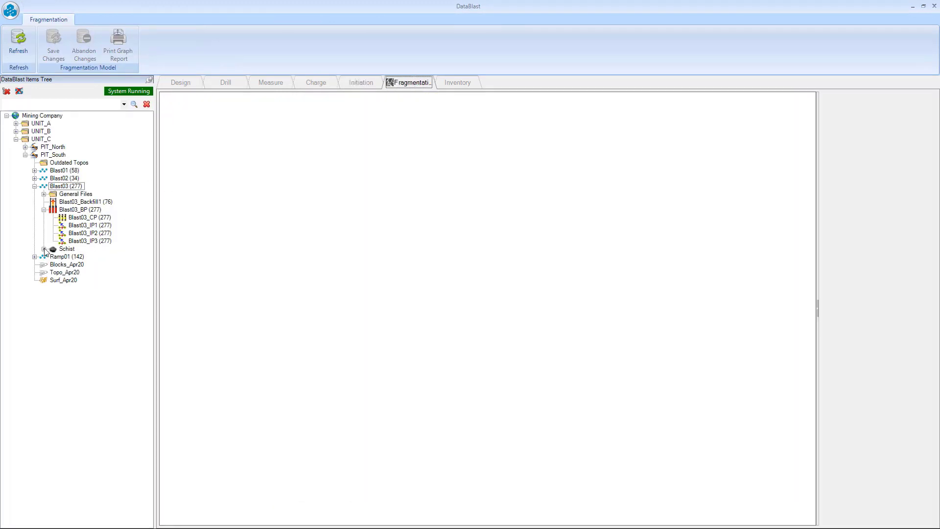
left_click(44, 249)
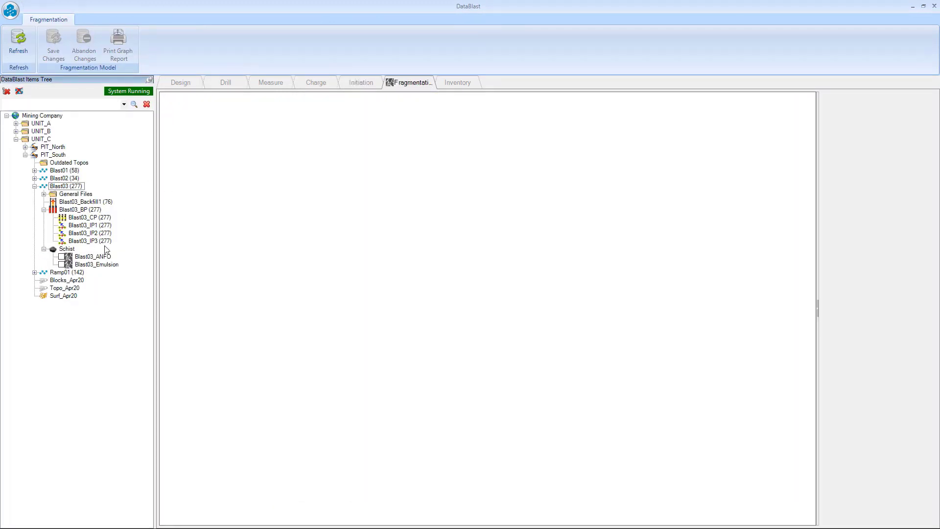
left_click(70, 250)
right_click(74, 253)
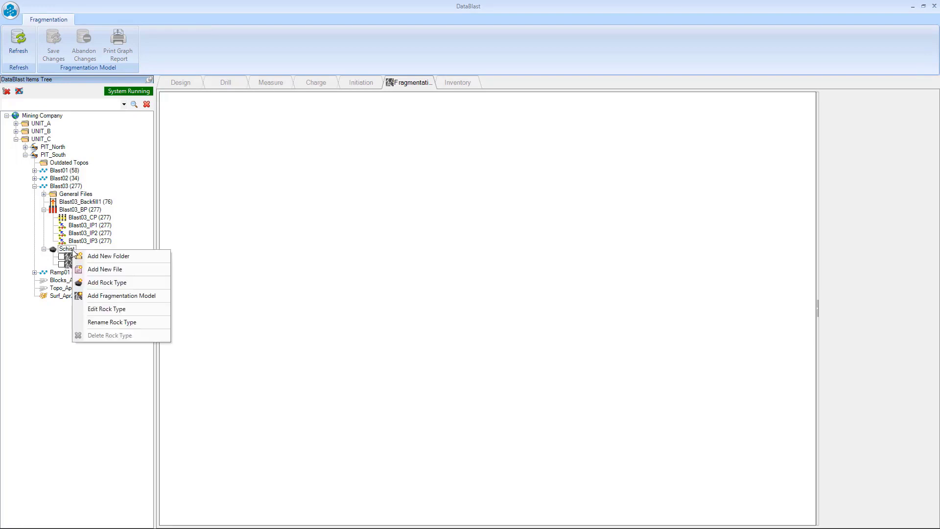
left_click(125, 309)
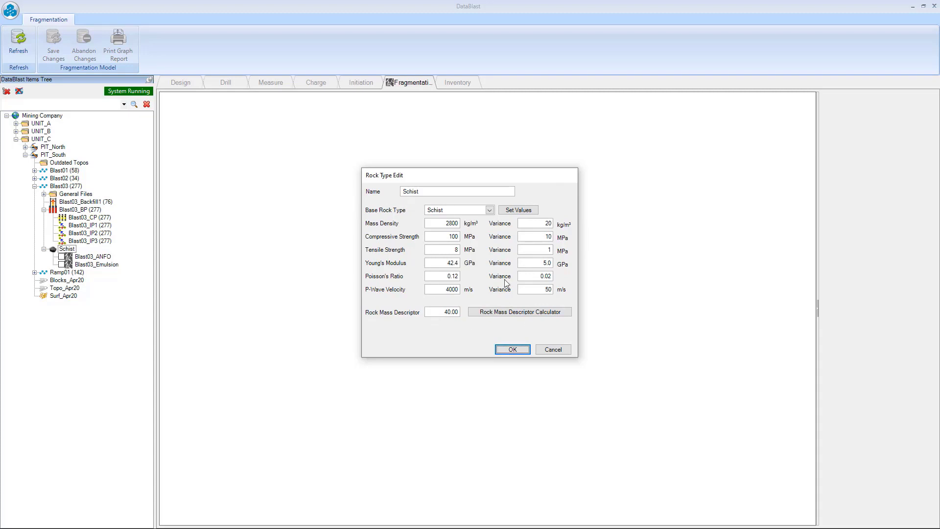
left_click(553, 349)
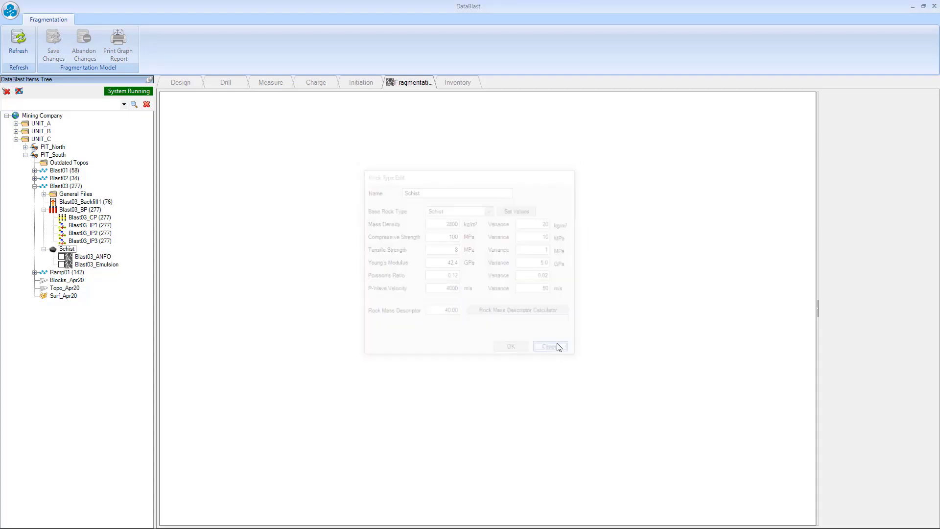
Plot the Blast03_Emulsion and Blast03_ANFO fragmentation models together on the size distribution graph
left_click(62, 265)
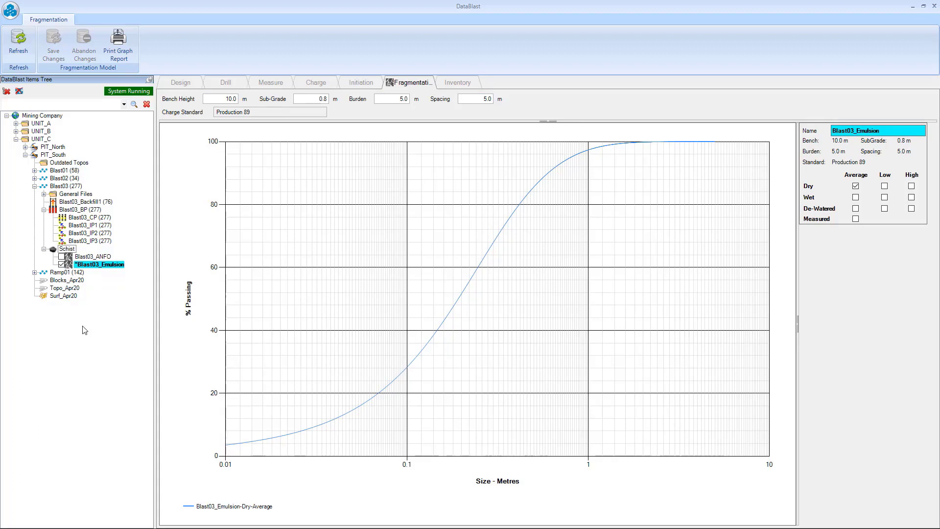
left_click(61, 257)
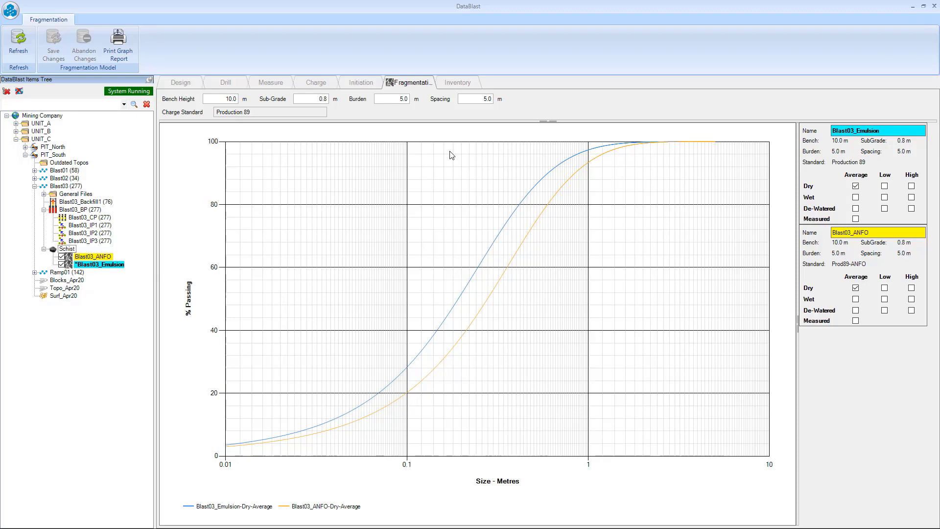
mouse_move(466, 289)
Preview the fragmentation graph report, review its rock properties and fragment size table, and close it
left_click(118, 54)
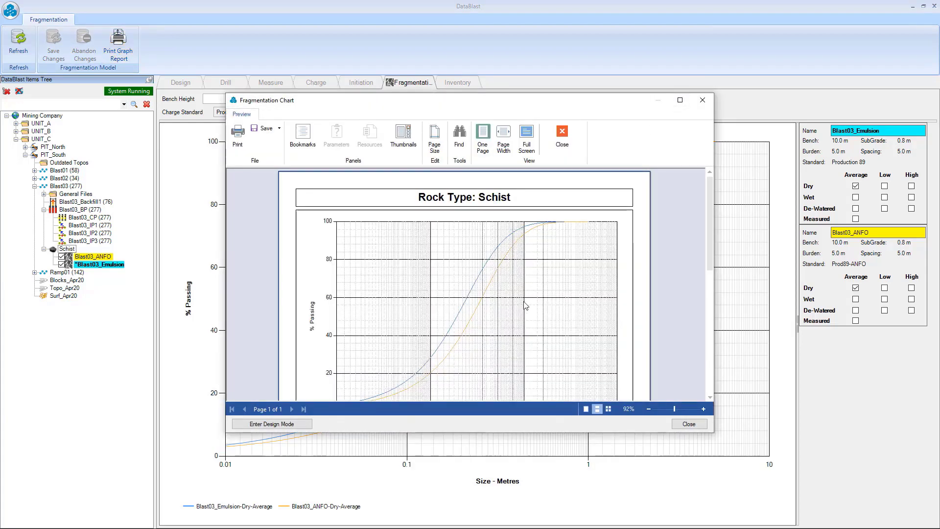
scroll(534, 297, "down", 5)
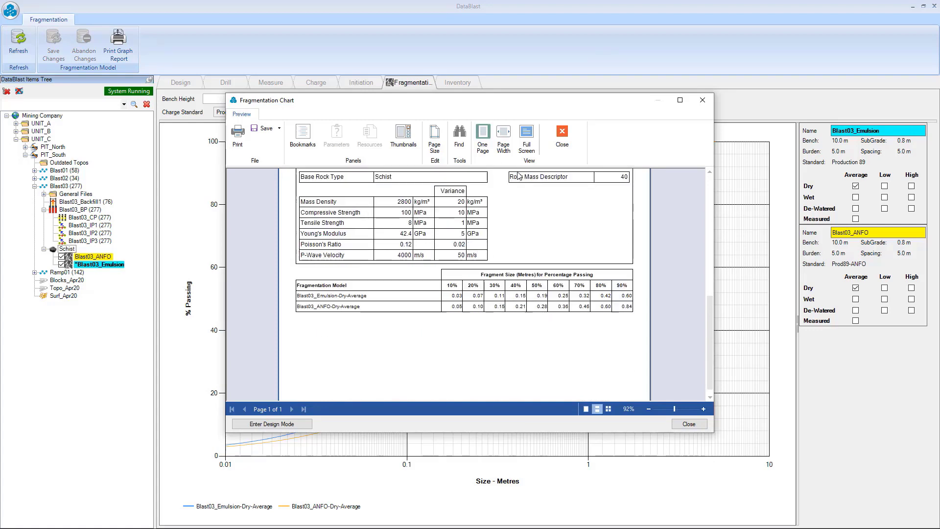
scroll(499, 301, "up", 1)
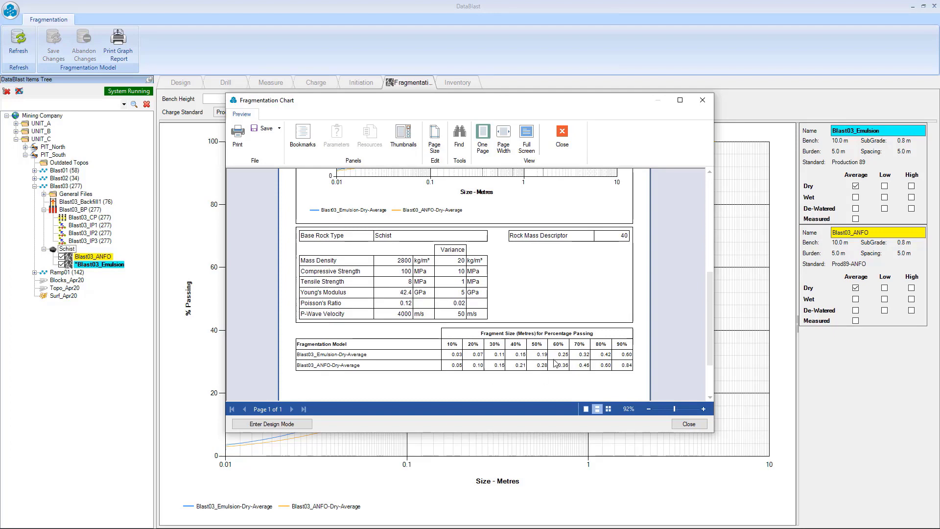
scroll(419, 284, "up", 5)
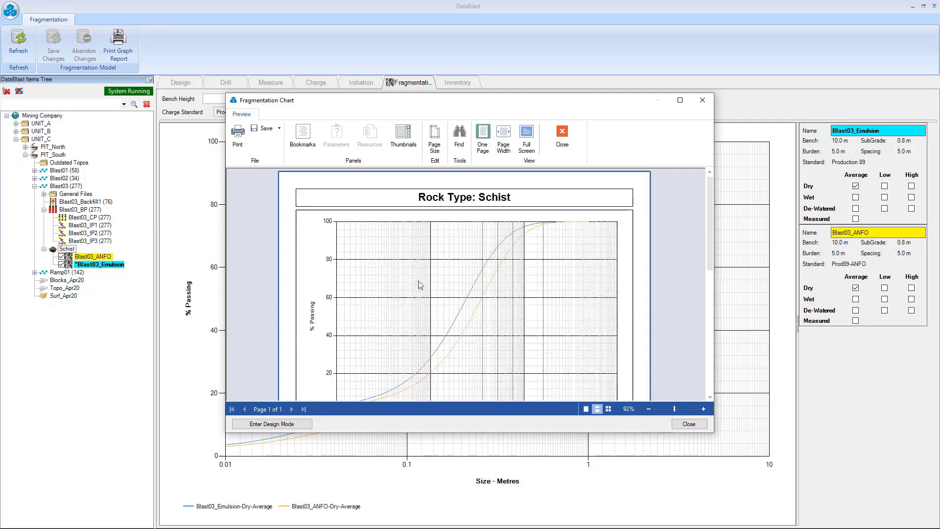
left_click(701, 99)
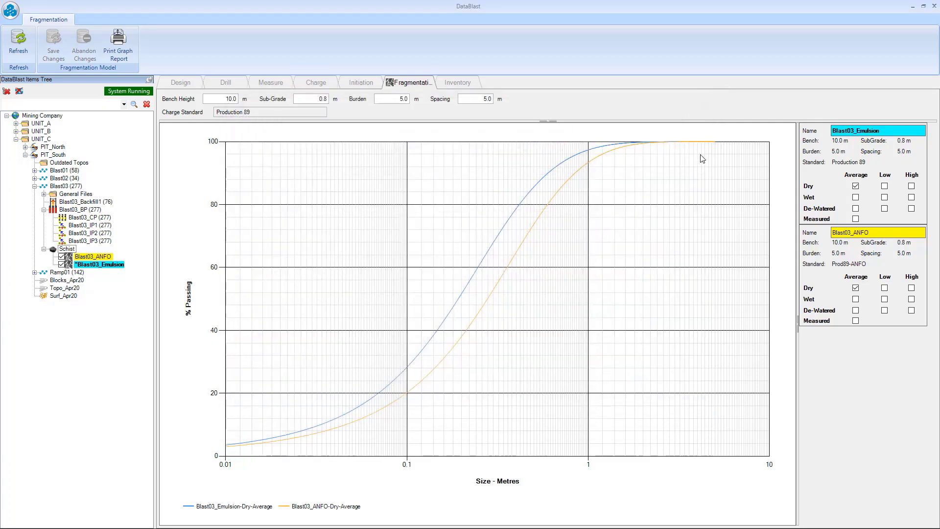
Show the Accessories Magazine stock list in Inventory and select the Nonel Initiation 250 ms 24 m product
left_click(468, 86)
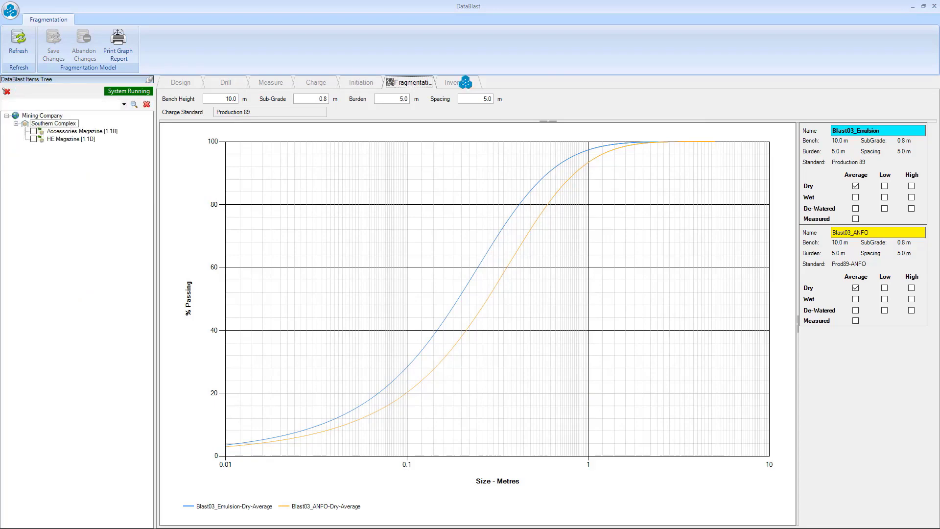
left_click(34, 132)
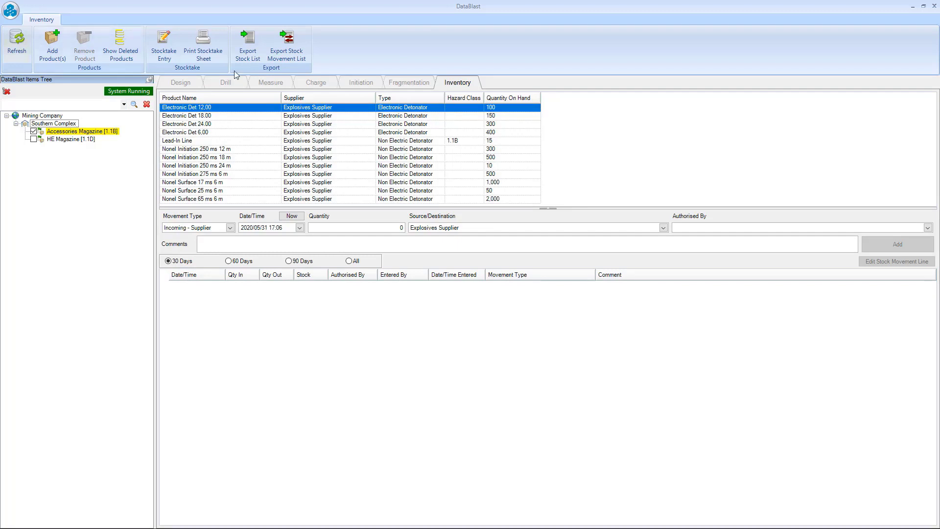
left_click(189, 126)
left_click(192, 117)
left_click(205, 165)
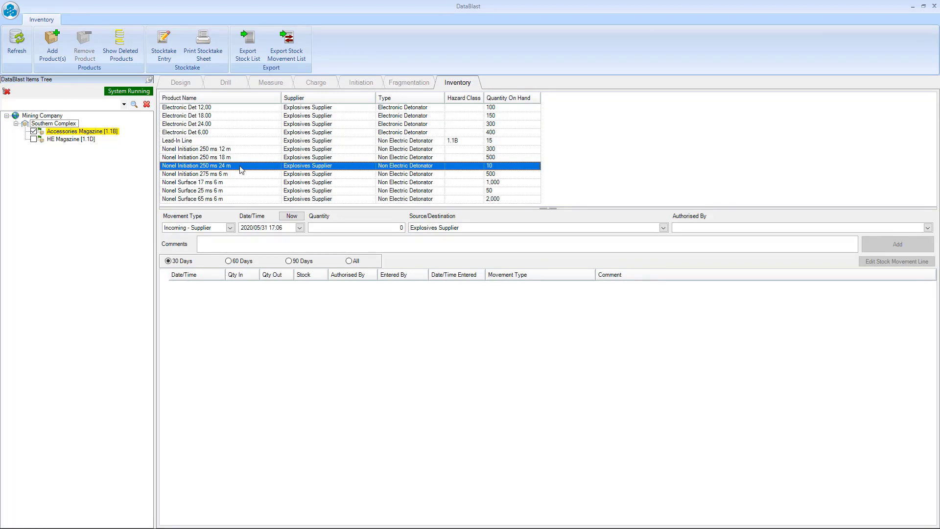
Switch the displayed inventory from the Accessories Magazine to the HE Magazine
left_click(34, 139)
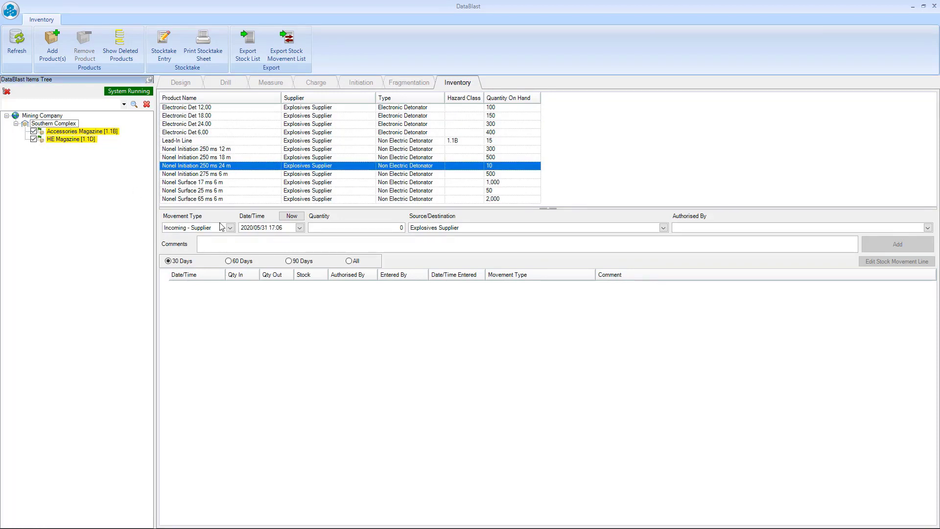
left_click(34, 132)
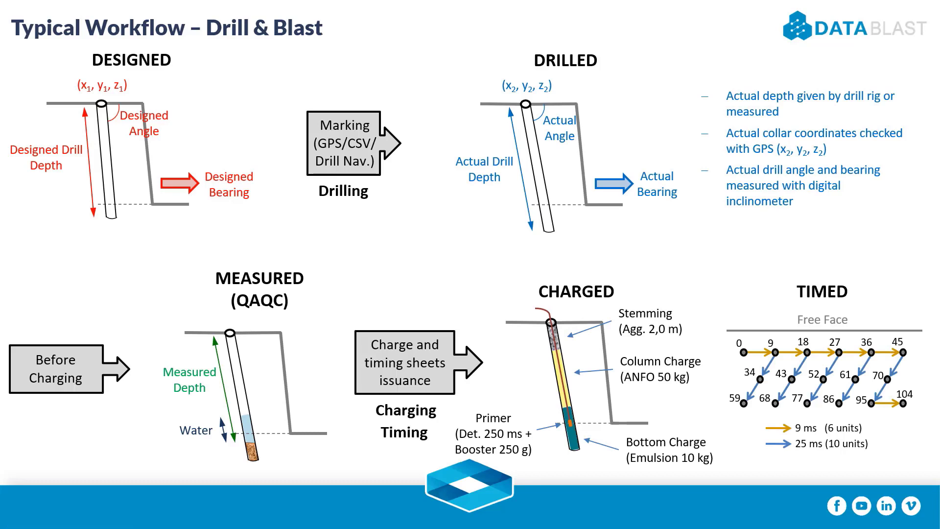
key("Right")
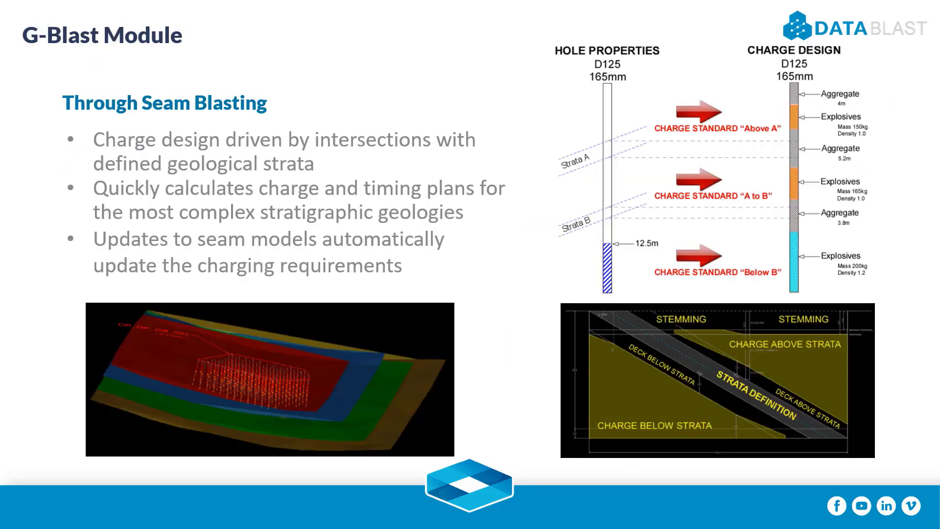
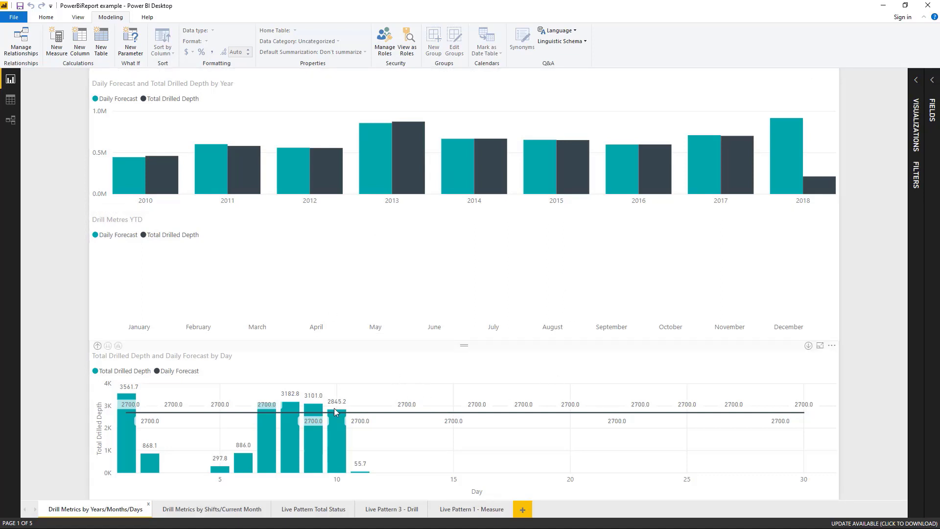
Review the Power BI pages for drill metrics by shift in the current month and live pattern total status
left_click(243, 509)
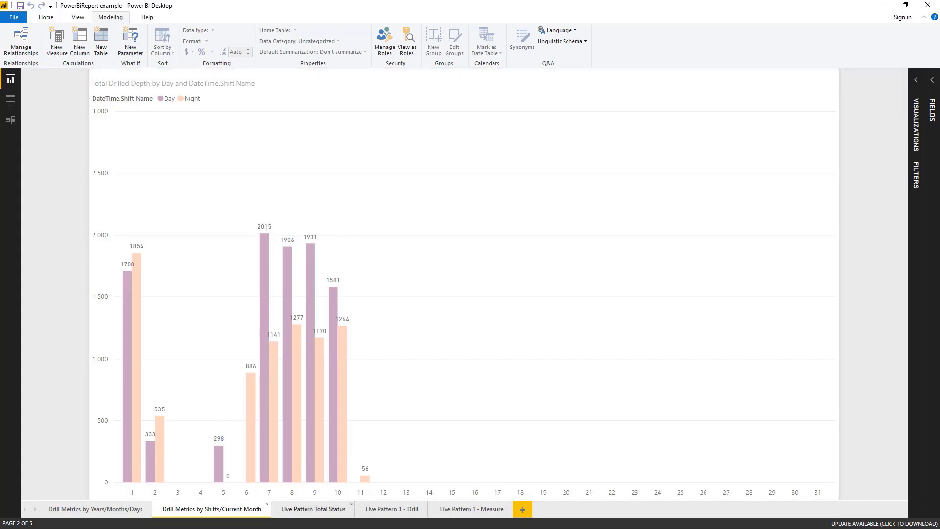
left_click(329, 511)
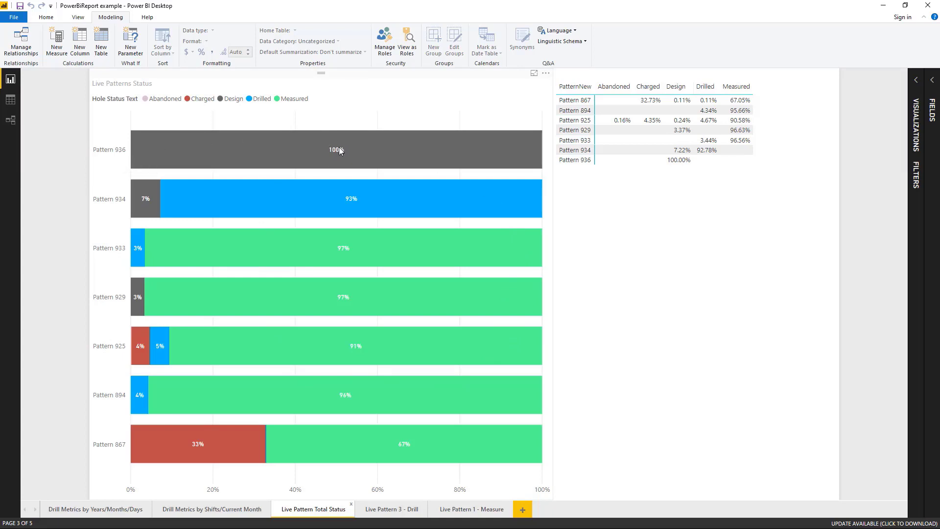
mouse_move(335, 149)
mouse_move(372, 200)
Examine the Live Pattern 3 - Drill report page, including its collar target plot, and filter it by drills DR009 and DR002
left_click(387, 511)
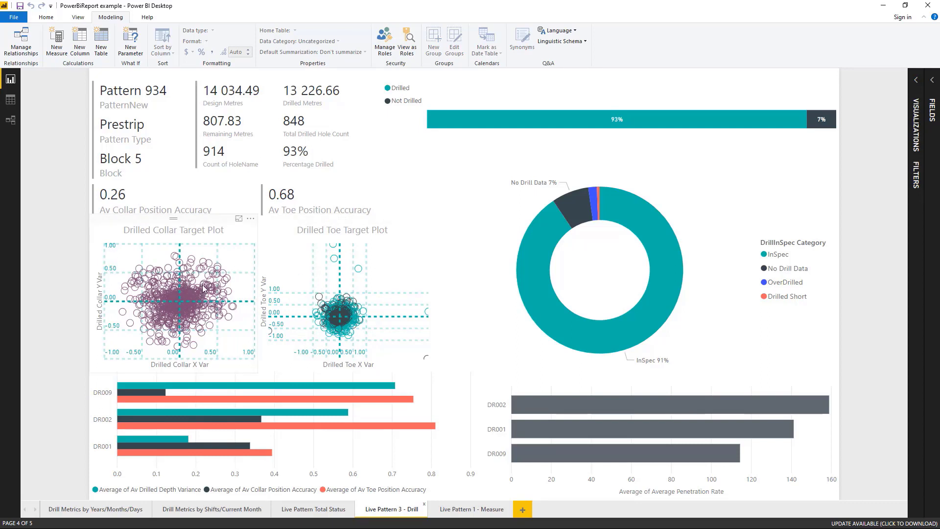
mouse_move(203, 288)
mouse_move(132, 389)
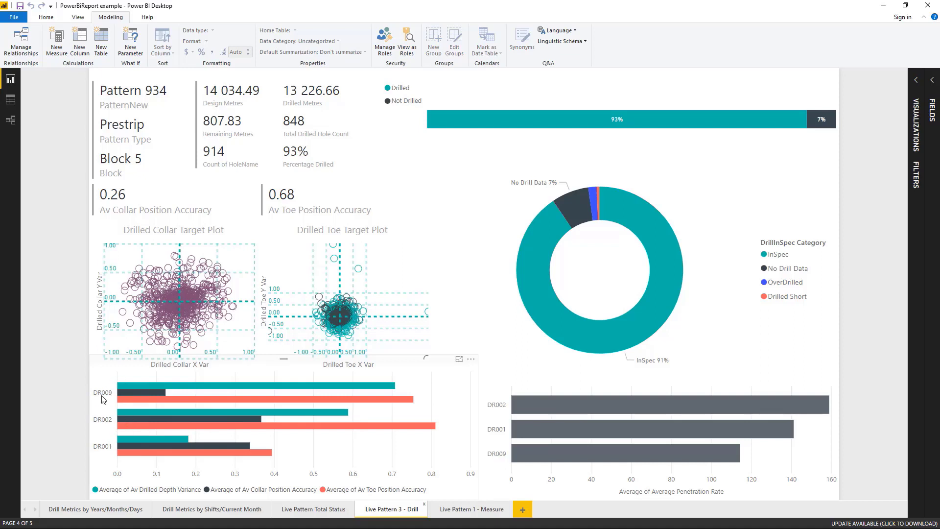
left_click(123, 392)
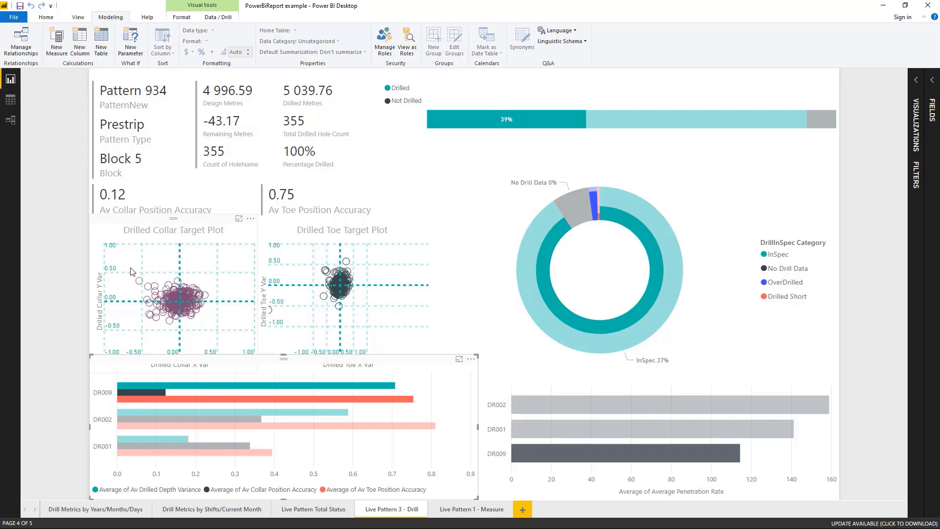
left_click(127, 418)
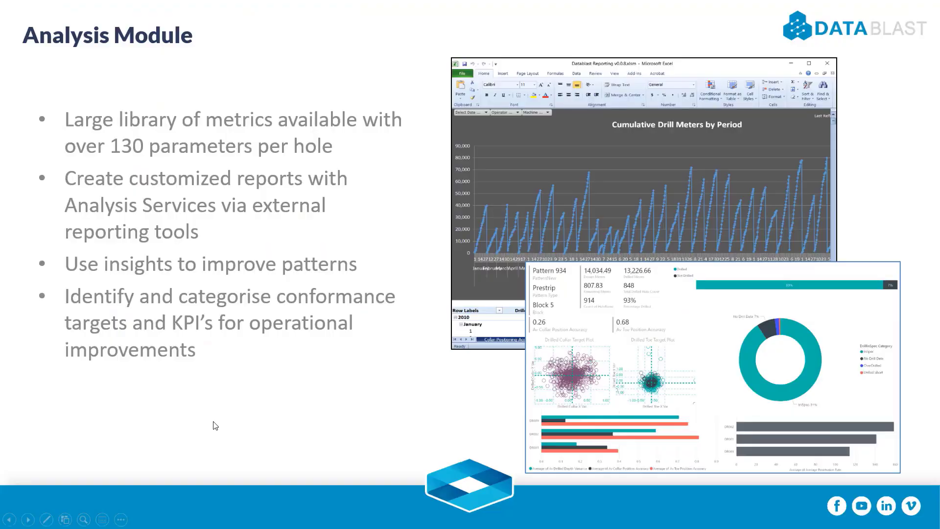
left_click(216, 426)
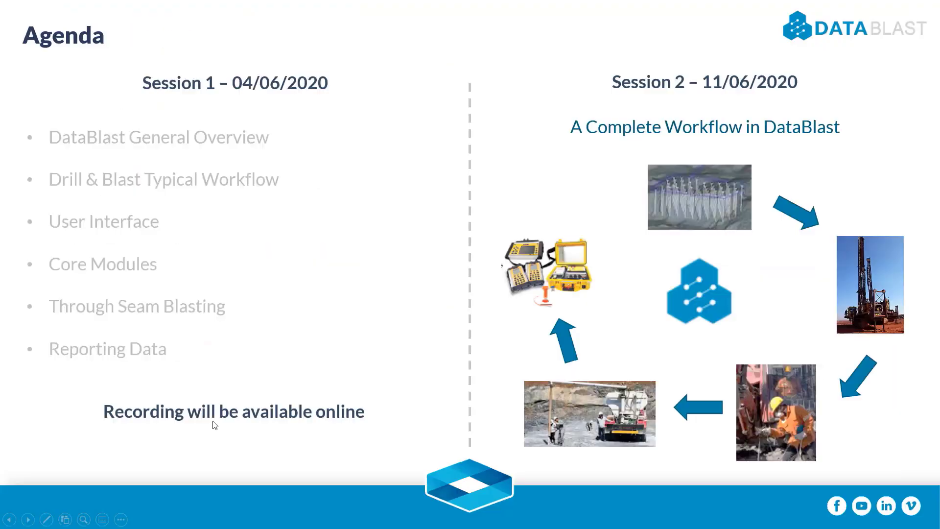